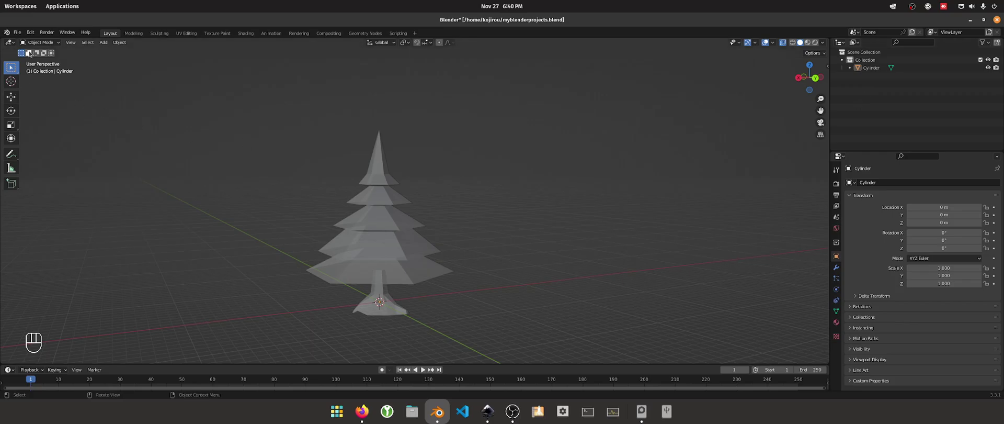
Save the project with Save As, overwriting the existing file myblenderprojects.blend in the home folder
left_click(17, 32)
left_click(40, 90)
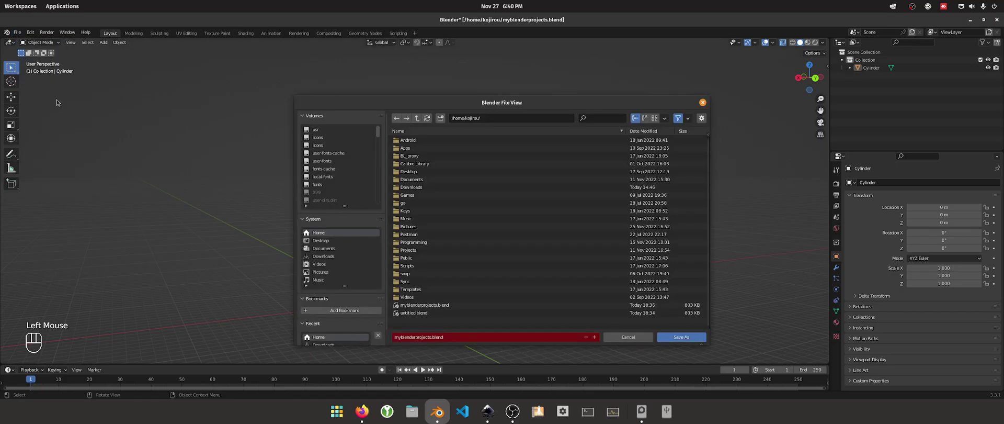
left_click(449, 336)
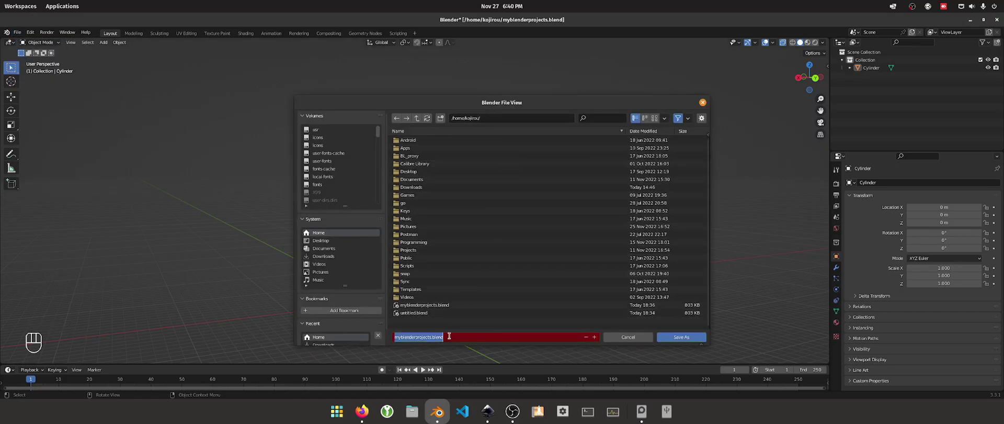
left_click(442, 307)
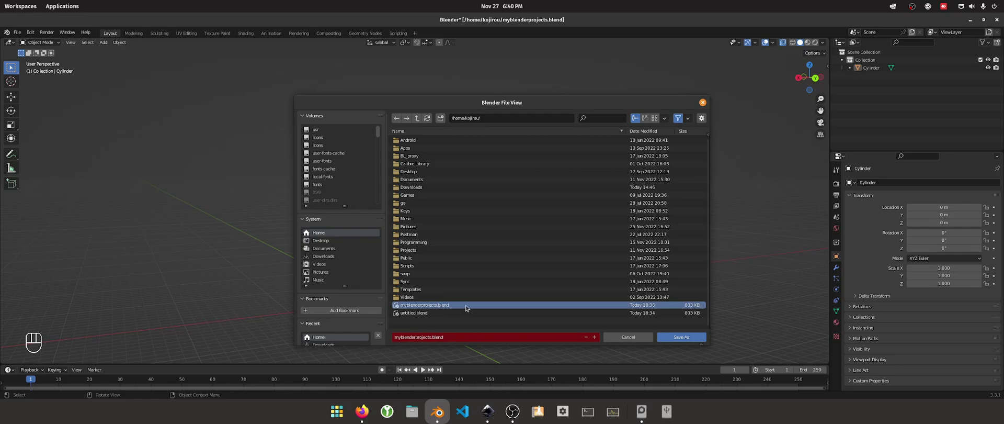
left_click(664, 337)
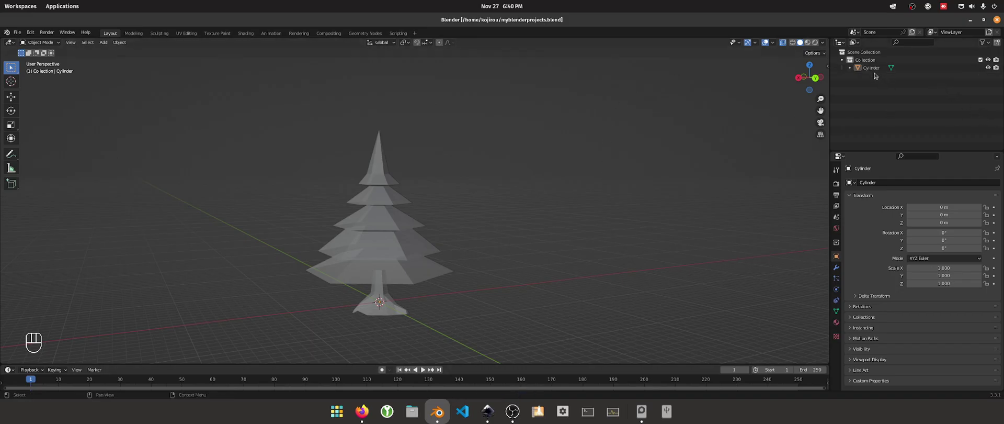
left_click(391, 194)
left_click(518, 173)
left_click(393, 186)
left_click(487, 193)
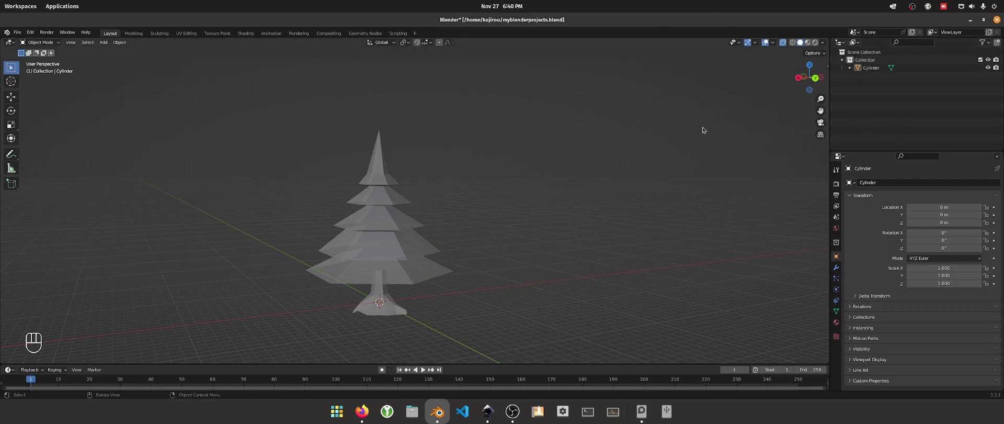
left_click(391, 190)
left_click(605, 130)
left_click(419, 210)
left_click(515, 224)
left_click(413, 225)
left_click(506, 230)
left_click(359, 218)
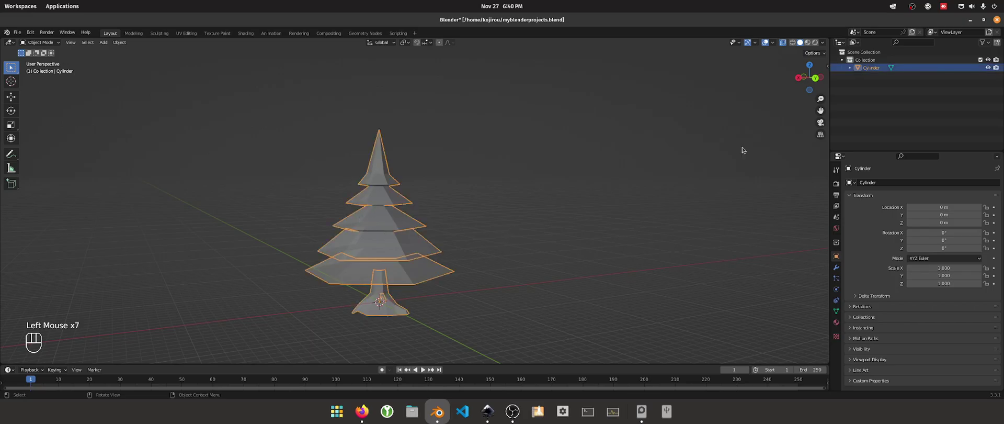
Examine the tree mesh's data properties by expanding each section from UV Maps through Custom Properties
left_click(850, 68)
left_click(867, 76)
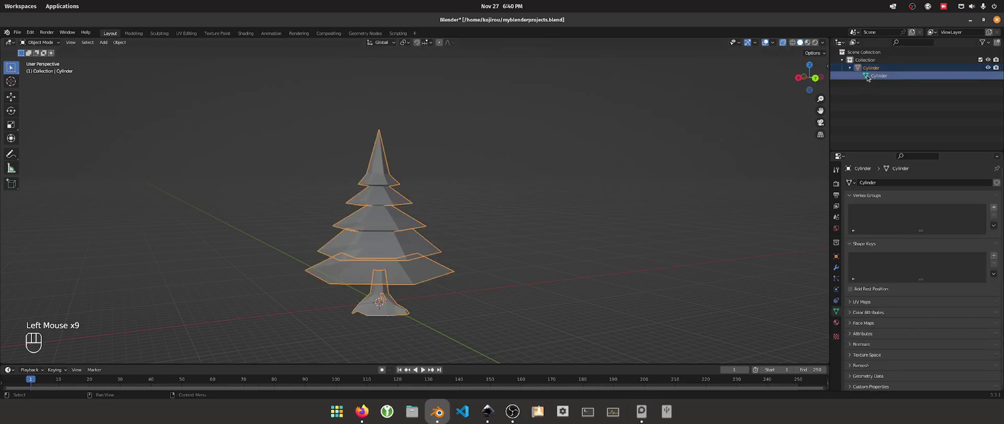
scroll(897, 226, "down", 3)
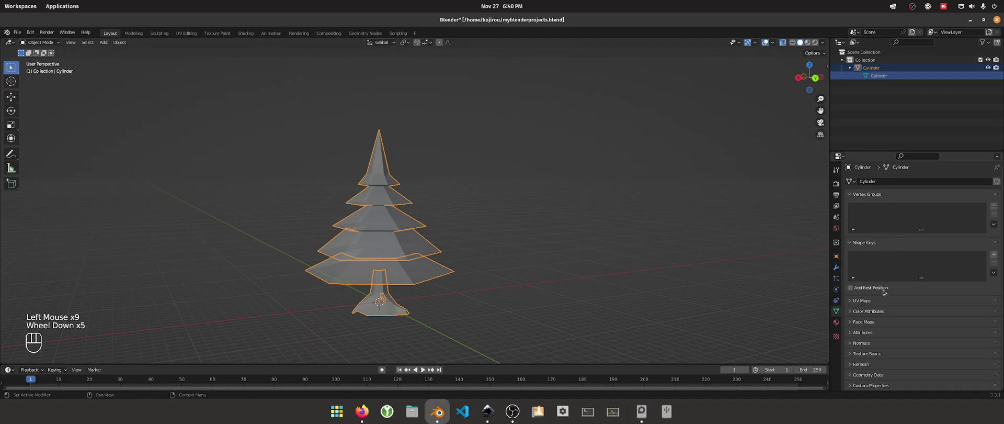
left_click(858, 301)
scroll(873, 304, "down", 2)
left_click(855, 311)
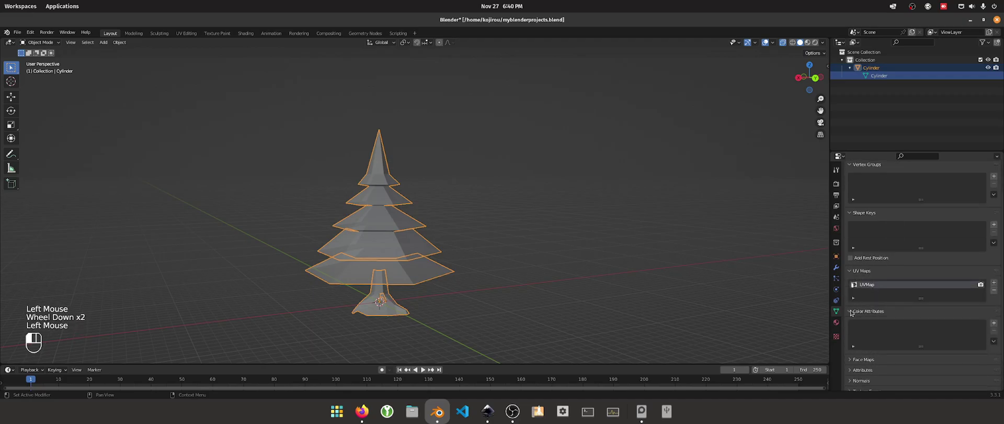
scroll(883, 302, "down", 2)
left_click(851, 321)
scroll(853, 324, "down", 3)
left_click(858, 335)
scroll(908, 312, "down", 3)
left_click(852, 342)
scroll(852, 342, "down", 1)
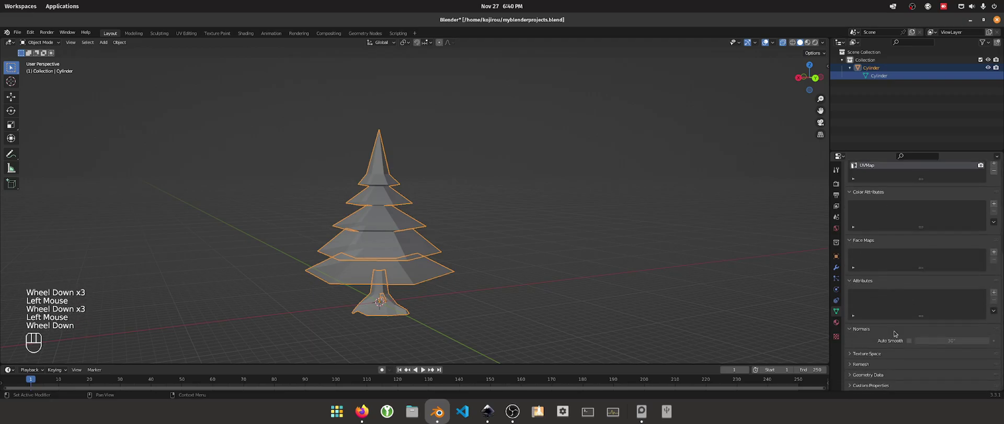
left_click(850, 354)
scroll(868, 342, "down", 4)
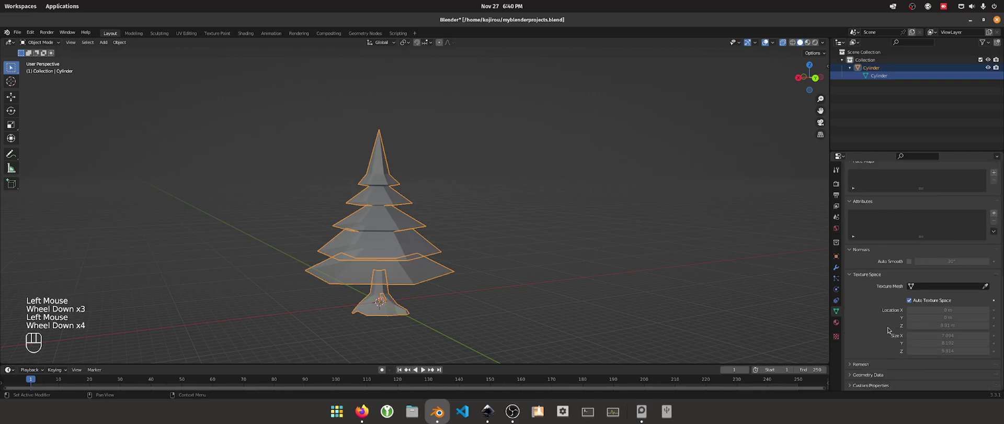
left_click(850, 365)
scroll(888, 338, "down", 5)
left_click(870, 372)
scroll(871, 361, "down", 5)
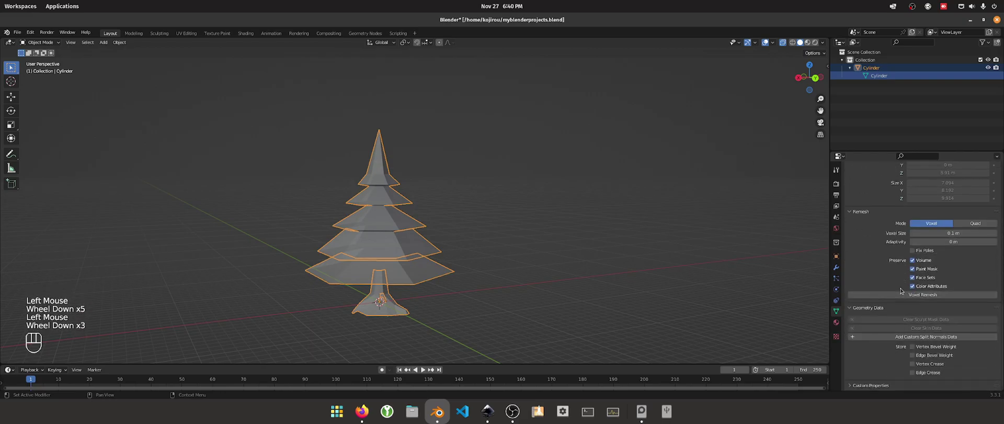
left_click(851, 386)
scroll(886, 285, "down", 3)
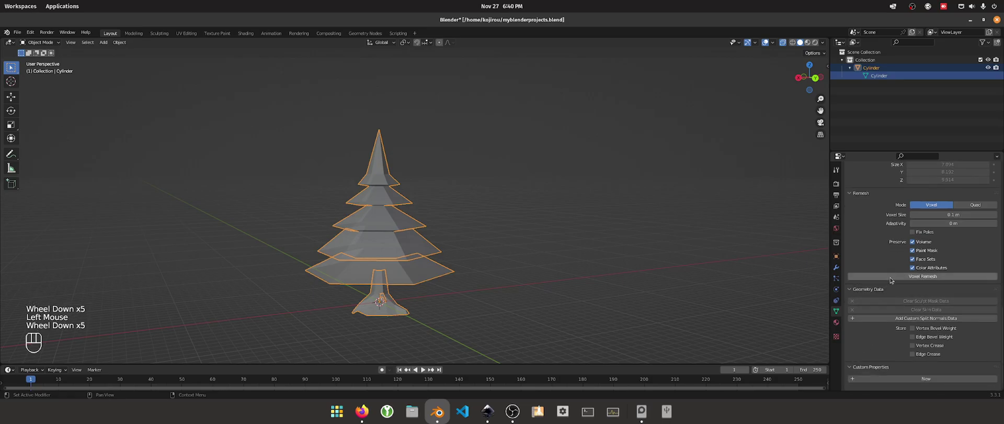
scroll(891, 281, "up", 12)
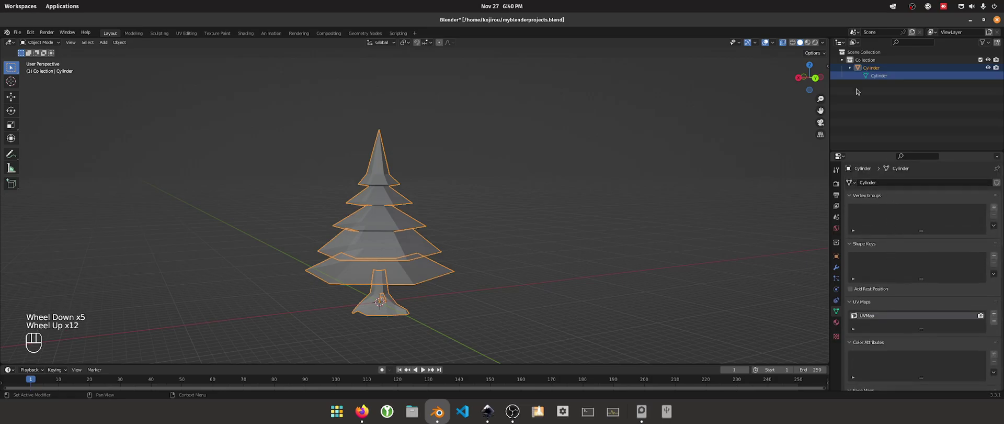
left_click(878, 68)
double_click(879, 67)
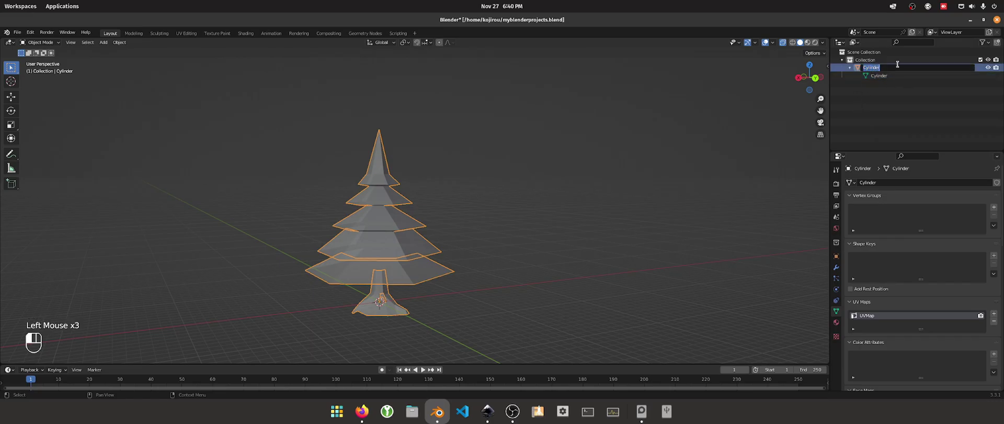
left_click(872, 108)
Collapse the Cylinder object's hierarchy and rename the object LP Tree
left_click(851, 67)
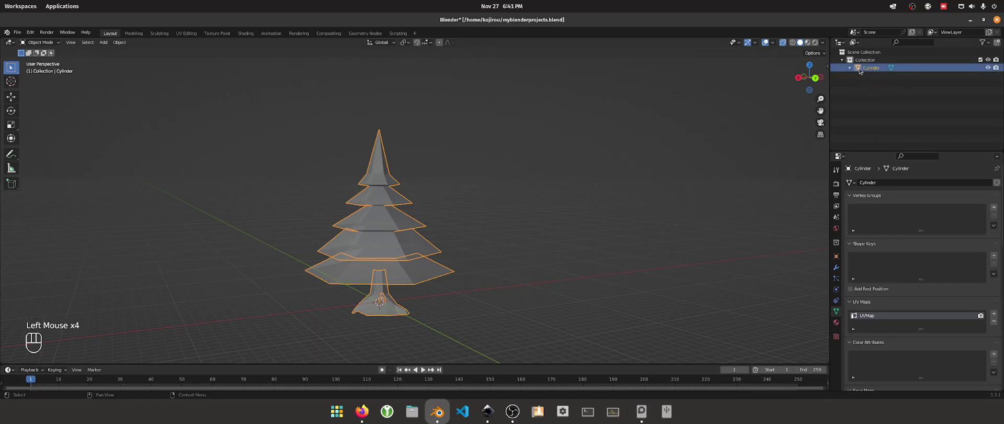
double_click(874, 69)
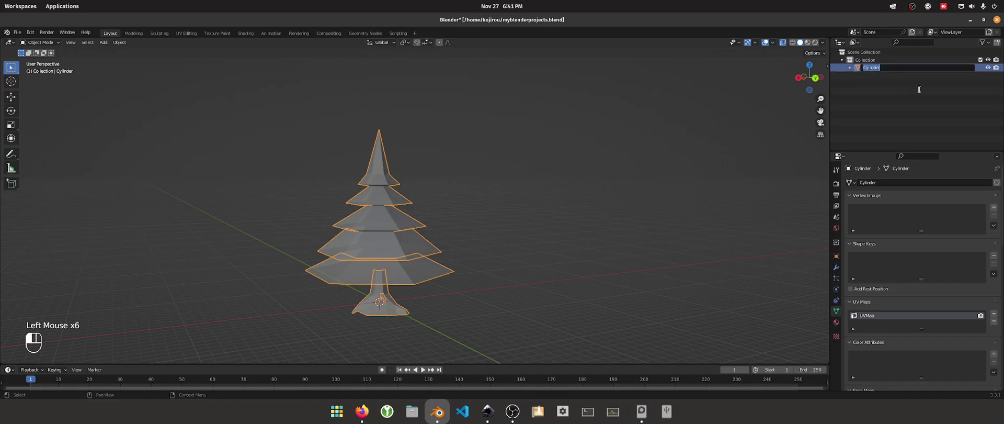
type("T")
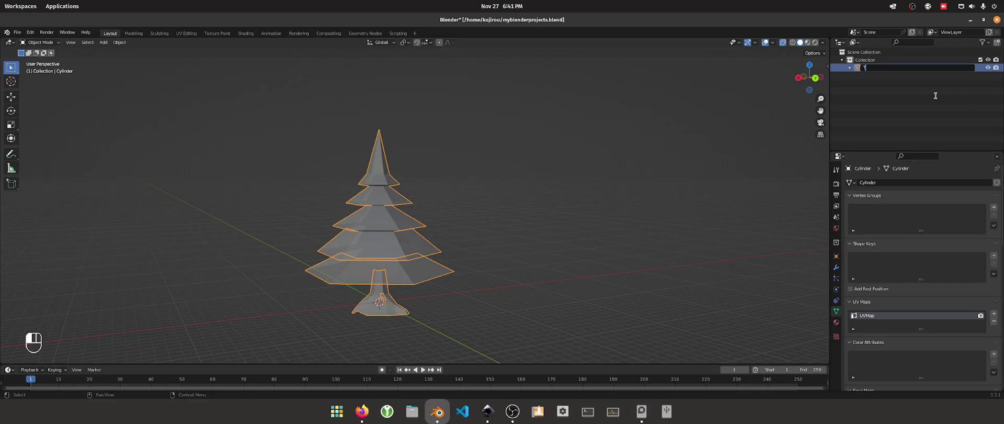
type("e")
key("BackSpace")
key("BackSpace")
type("LP Tree")
key("Return")
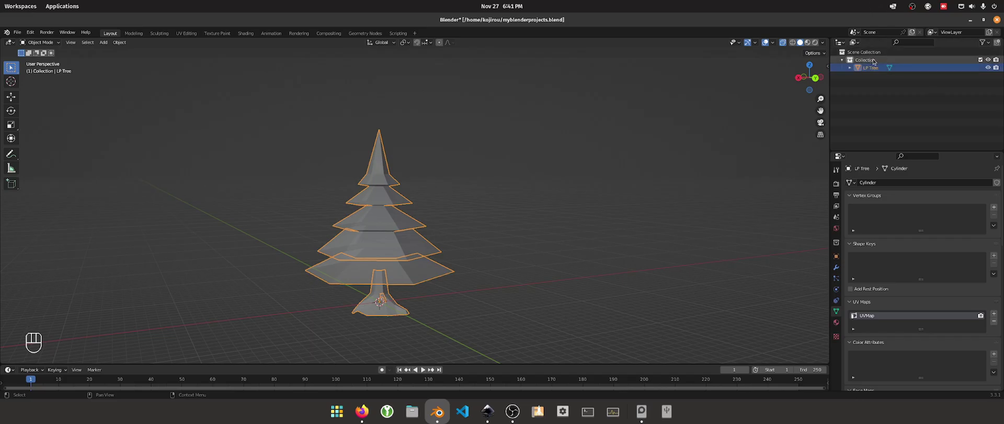
Create a new collection at the top level of the scene, outside the existing Collection
double_click(870, 92)
right_click(870, 91)
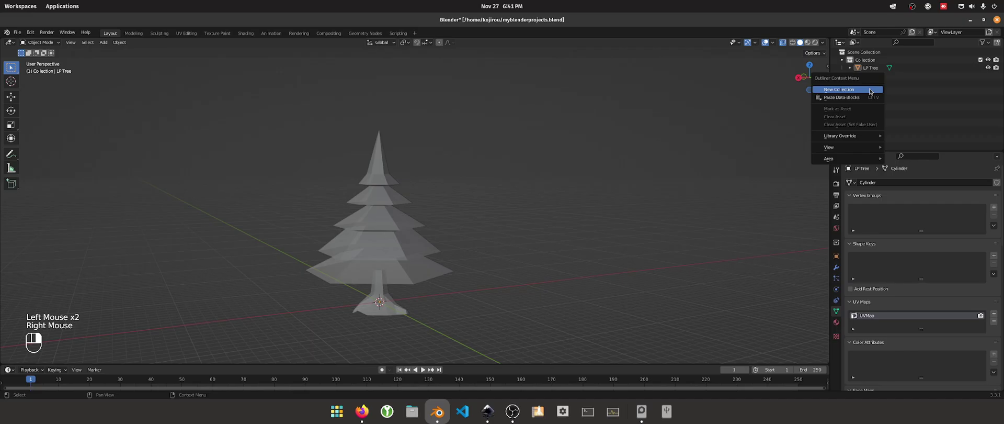
right_click(879, 89)
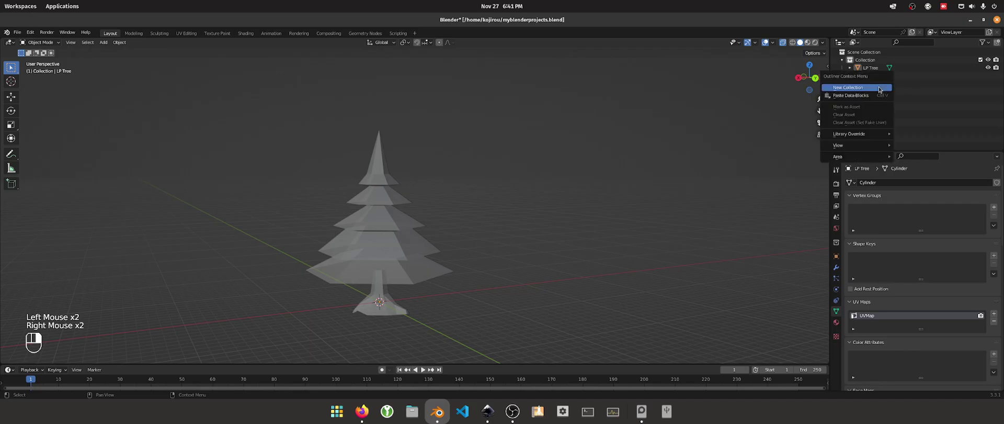
left_click(879, 89)
Rename the newly added empty collection Stage
left_click(874, 76)
double_click(875, 76)
type("S")
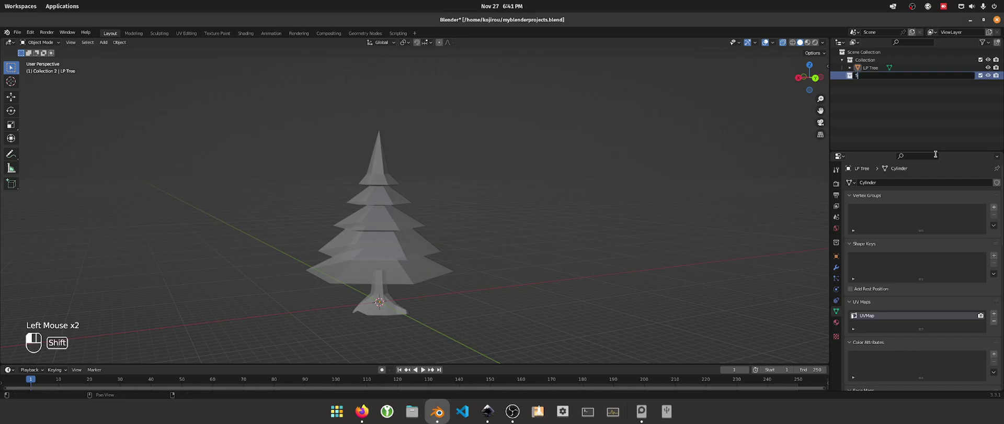
type("tate")
key("BackSpace")
key("BackSpace")
type("ge")
key("Return")
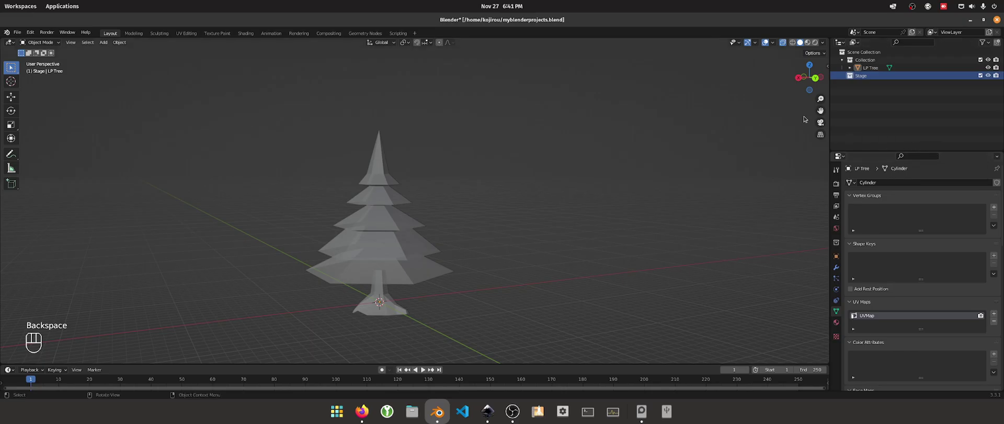
left_click(868, 76)
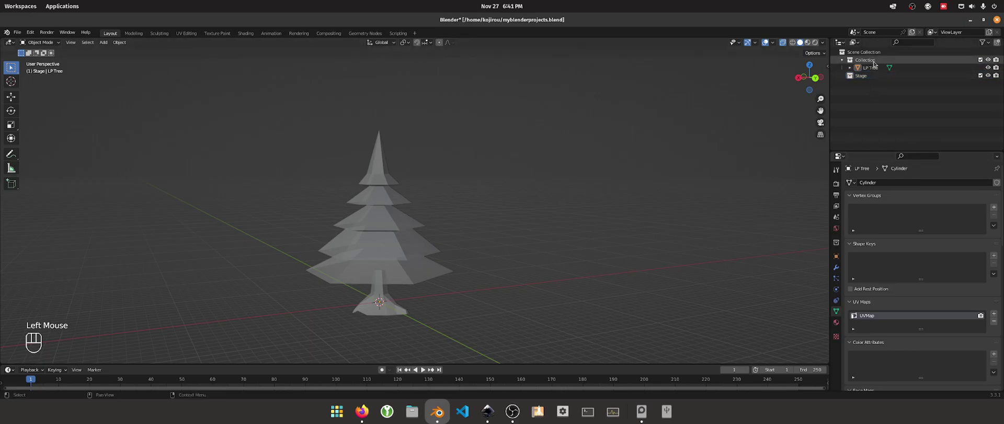
left_click(857, 75)
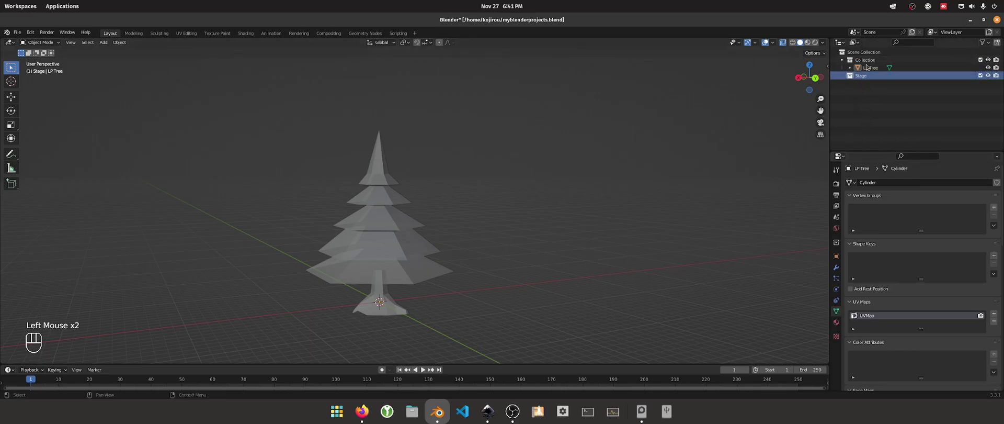
left_click(874, 89)
left_click(868, 69)
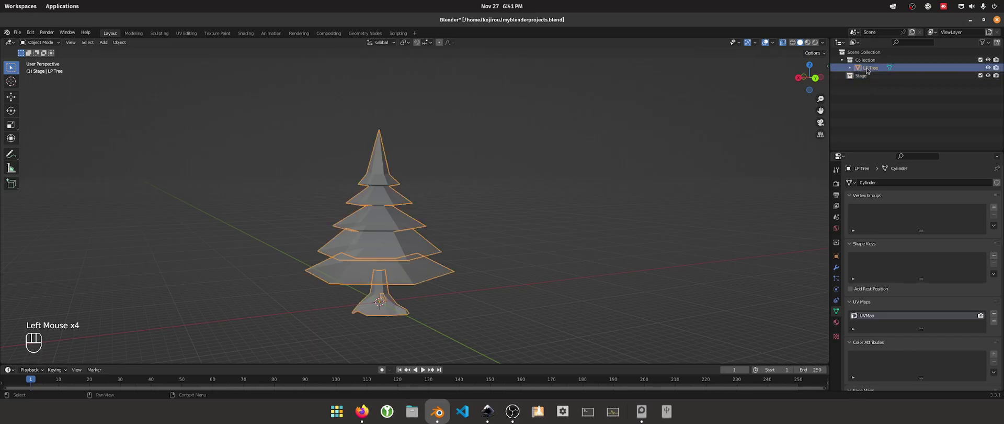
left_click(399, 202)
left_click(526, 190)
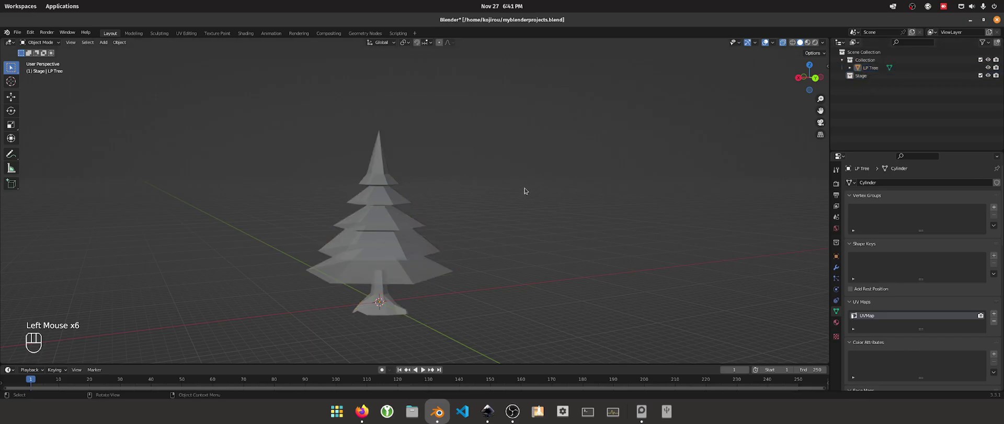
left_click(421, 218)
left_click(537, 204)
Duplicate the LP Tree object and place the copy beside it, offset about -15.6 m in X and 8.3 m in Y
left_click(419, 202)
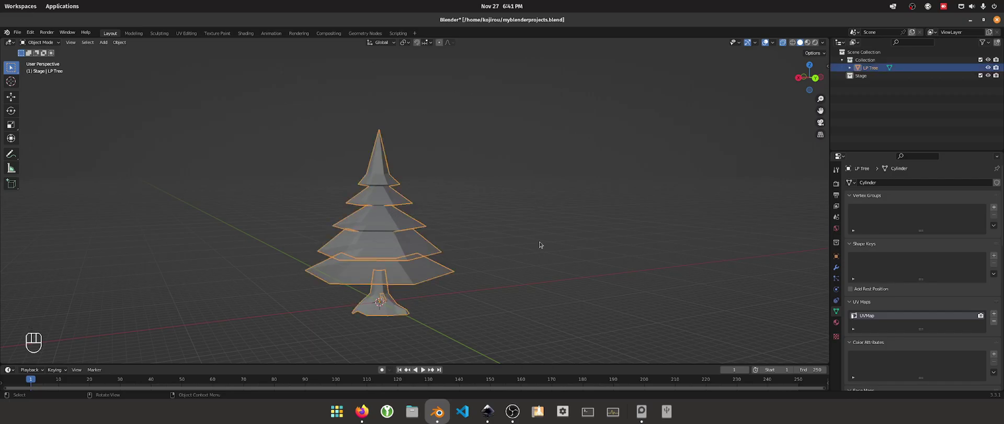
key("shift+d")
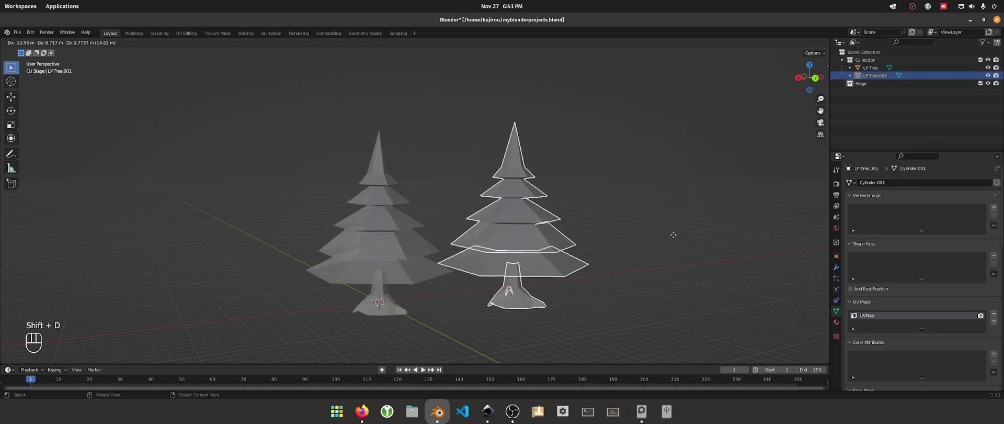
left_click(703, 240)
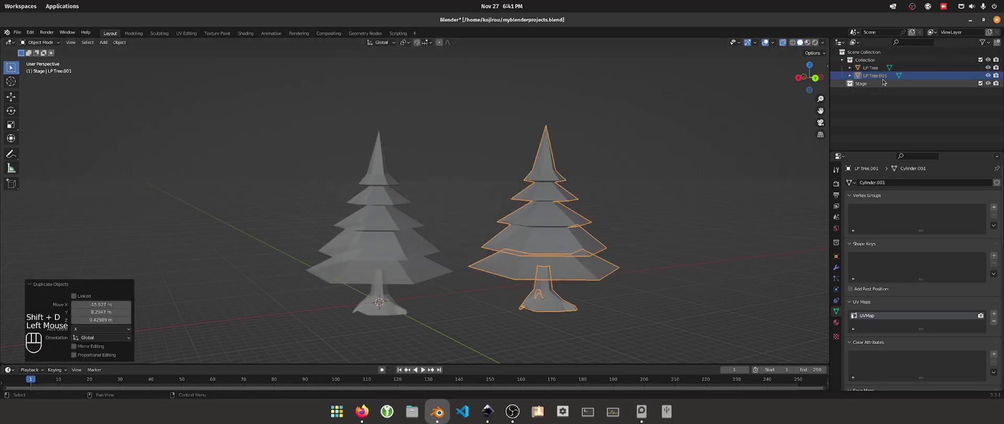
Lower the duplicated tree's tip vertex along Z in Edit Mode to shorten its peak, and return to Object Mode with nothing selected
left_click(52, 43)
left_click(47, 60)
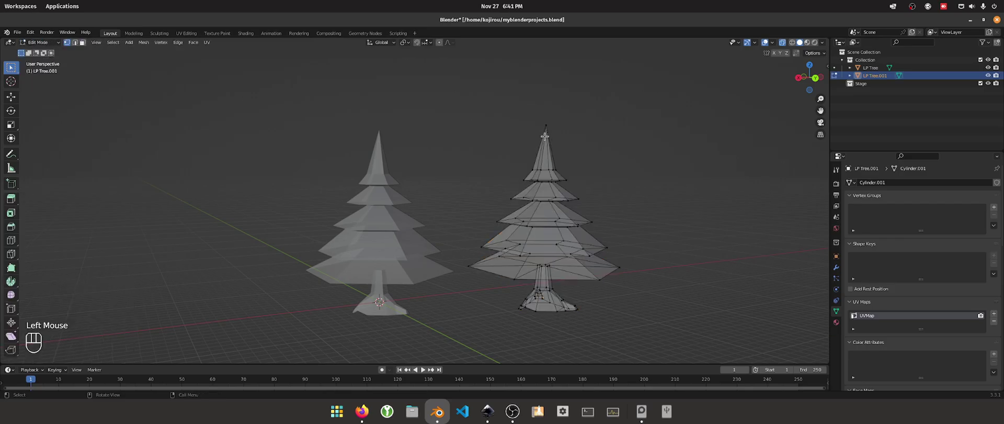
key("g")
key("z")
left_click(599, 163)
left_click(616, 152)
scroll(610, 155, "down", 1)
scroll(602, 156, "up", 2)
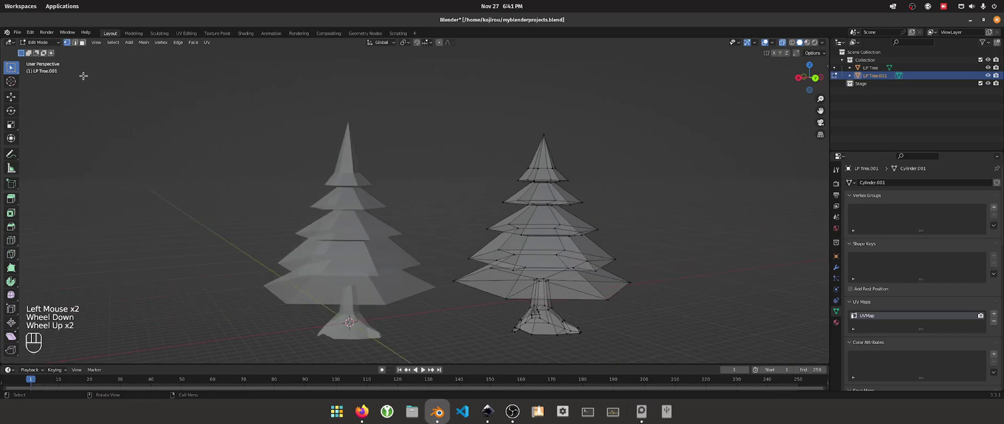
left_click(57, 46)
left_click(46, 53)
left_click(458, 106)
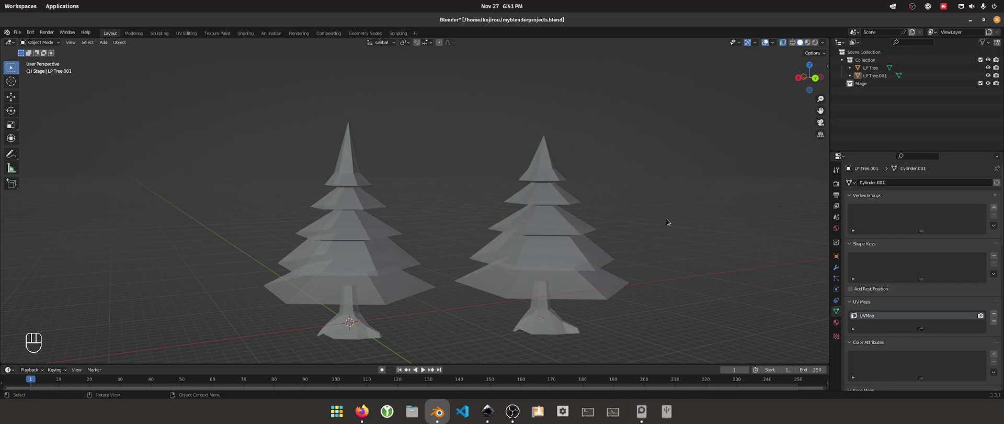
left_click(342, 149)
left_click(392, 157)
left_click(352, 167)
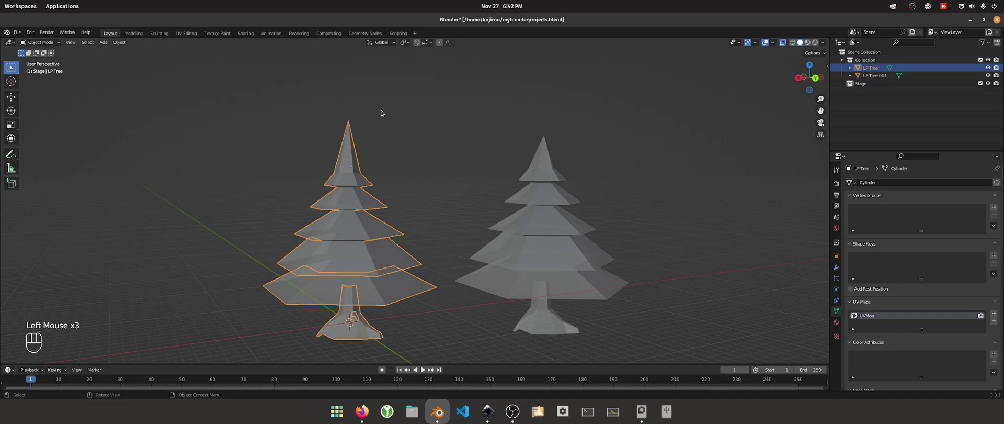
Rename the duplicated, shorter tree object LP Tree Varation1
double_click(876, 76)
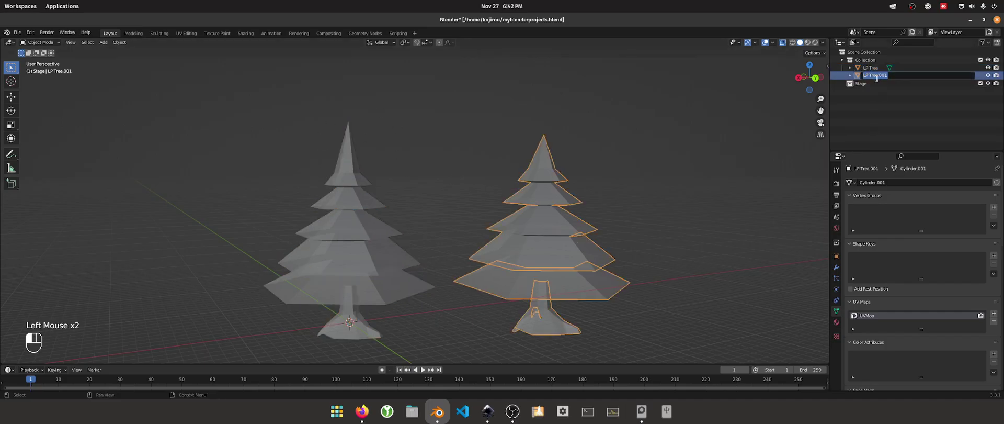
key("BackSpace")
key("BackSpace")
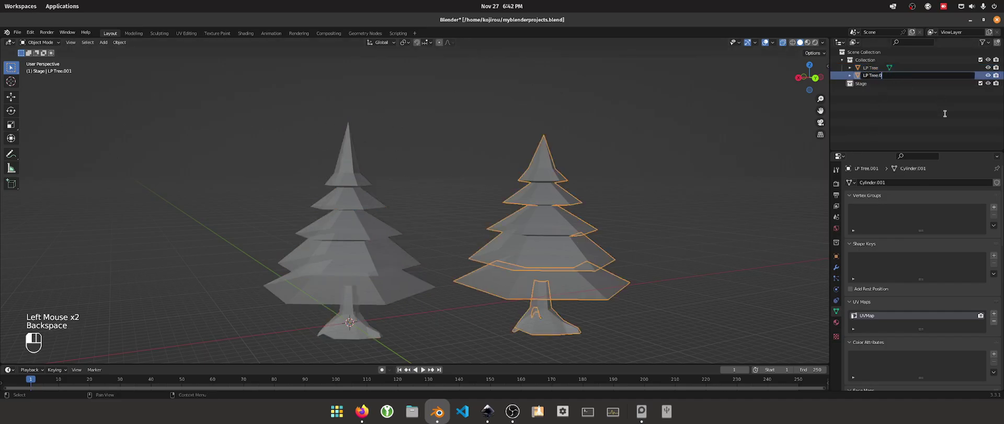
type("Variation")
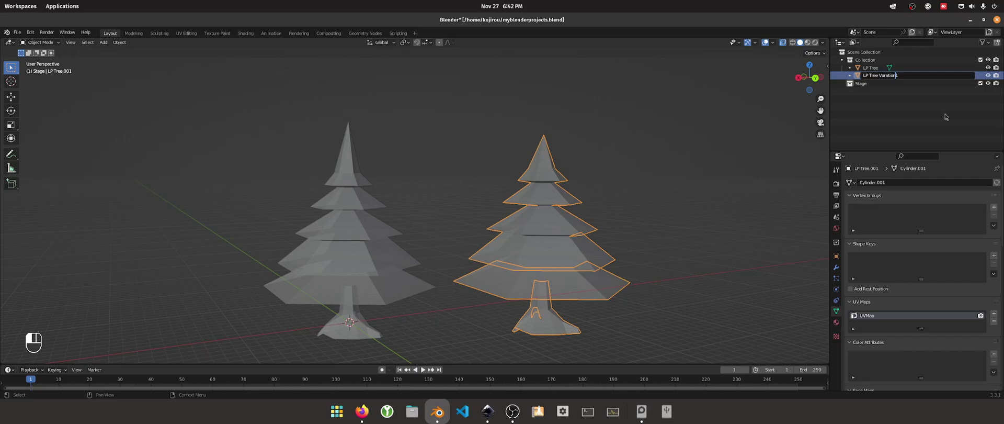
key("Return")
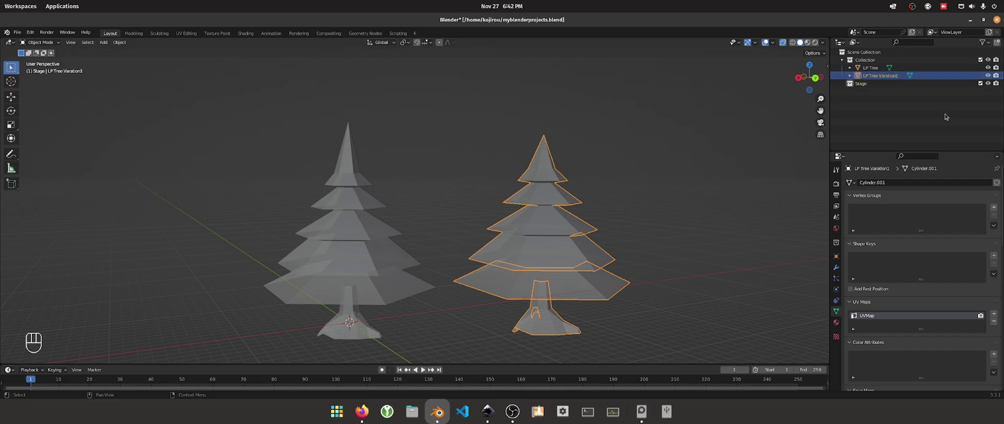
Create a new top-level collection and name it Forest
right_click(869, 91)
right_click(880, 111)
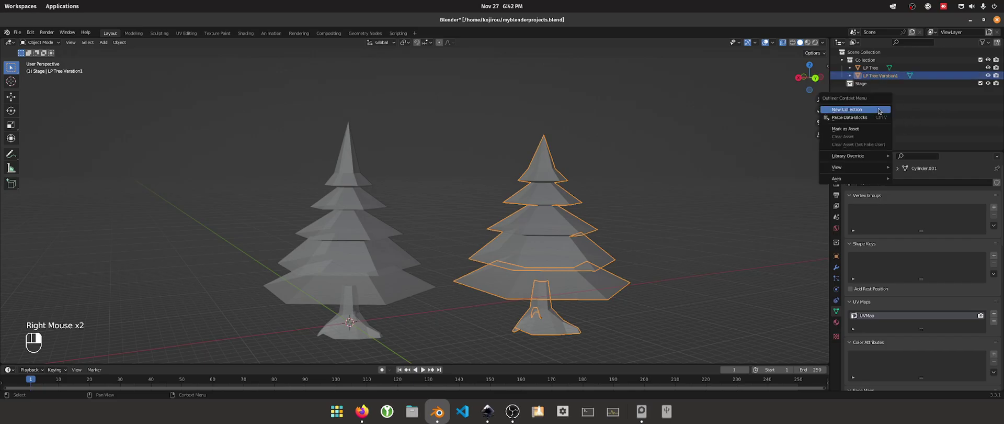
left_click(867, 110)
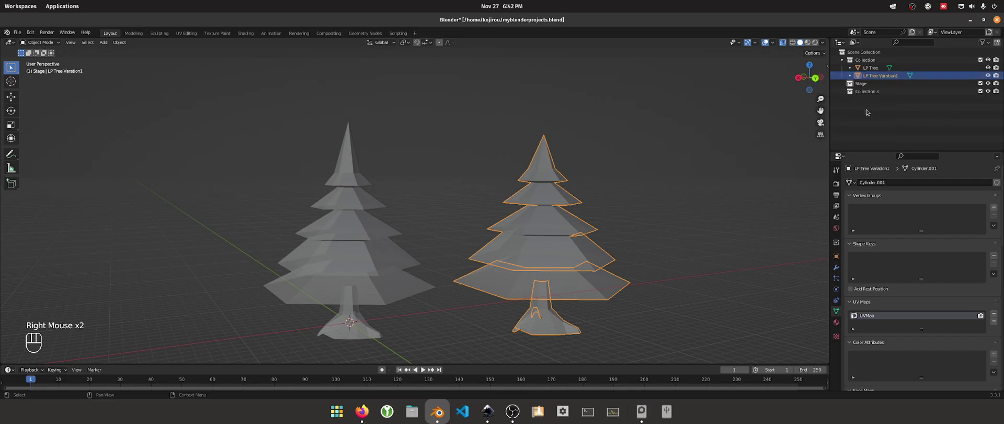
left_click(887, 93)
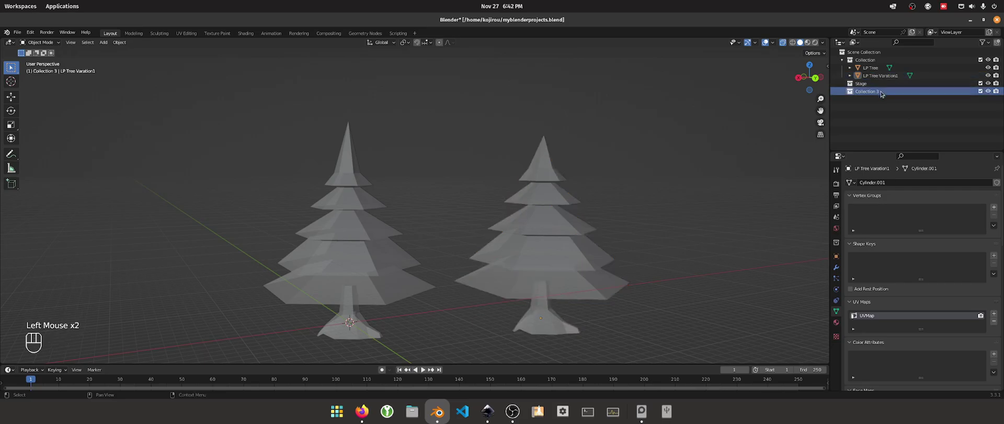
double_click(880, 92)
type("Forest")
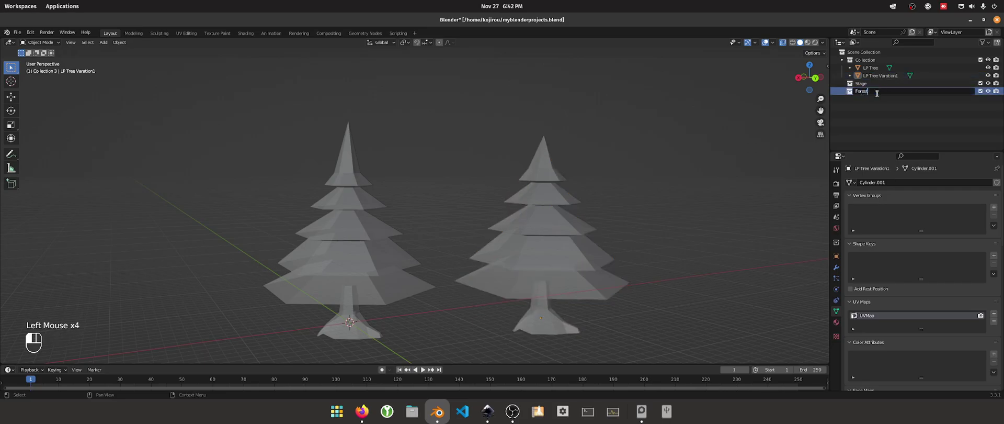
key("Return")
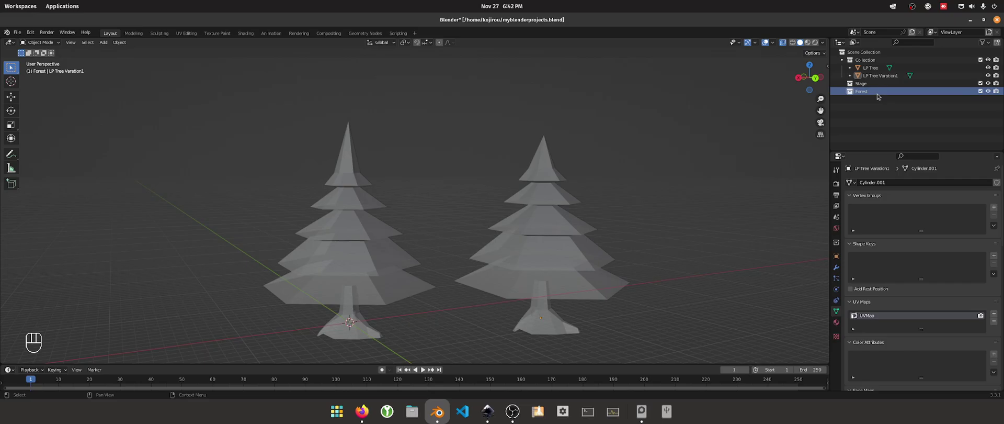
Move both tree objects out of Collection into the Forest collection and leave nothing selected
mouse_move(880, 76)
left_mouse_down()
mouse_move(867, 95)
mouse_move(873, 69)
mouse_move(866, 87)
left_mouse_up()
left_click(759, 121)
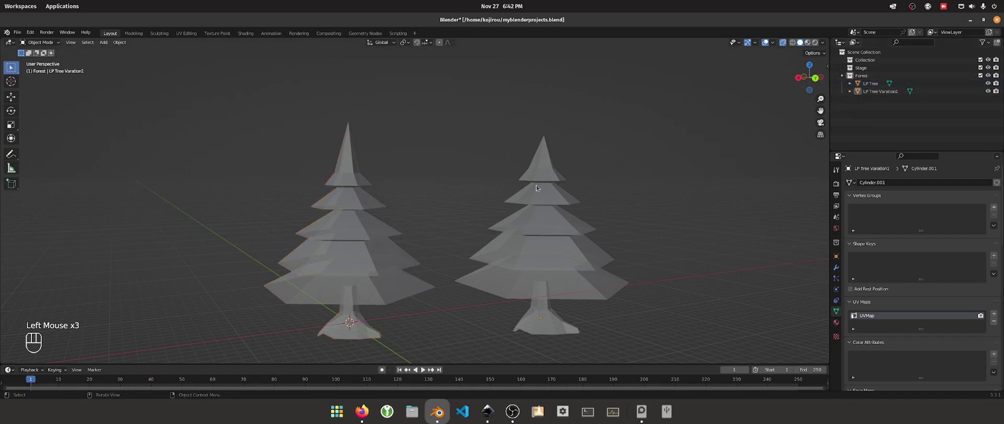
left_click(274, 121)
Add a cube mesh, raise it about 3.45 m along Z and move it about 11.1 m along X, clear of the trees
key("shift+a")
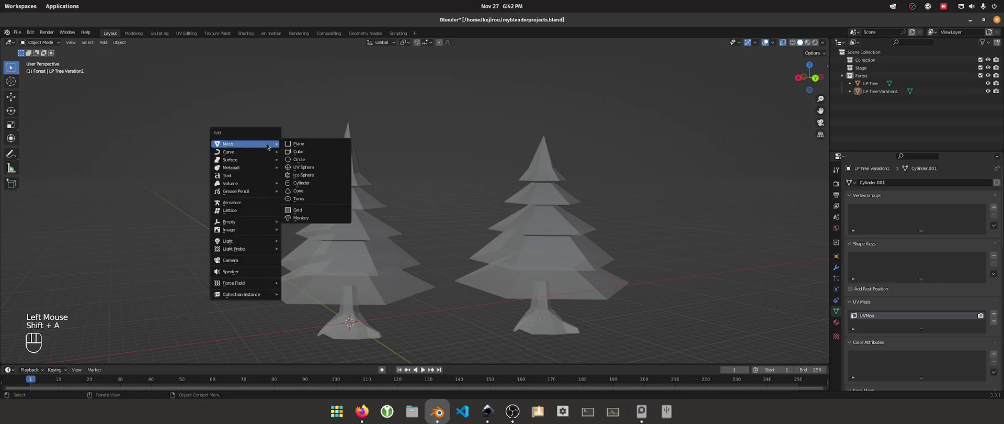
left_click(298, 151)
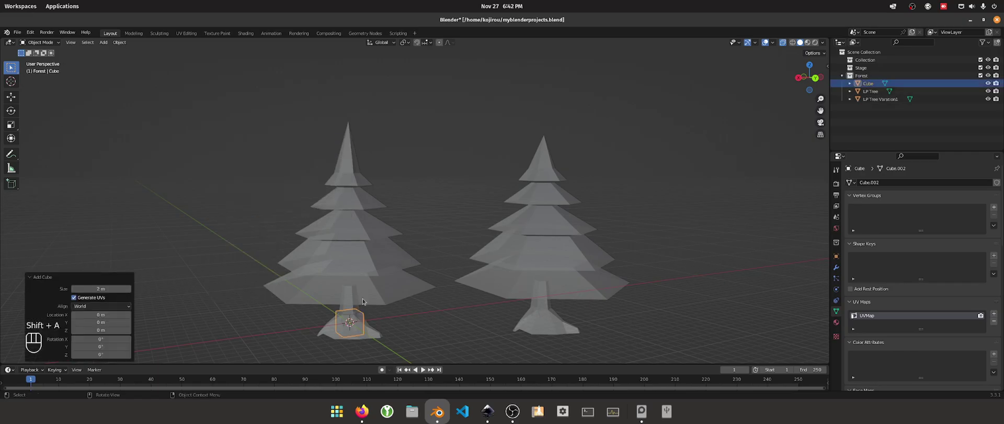
key("g")
key("z")
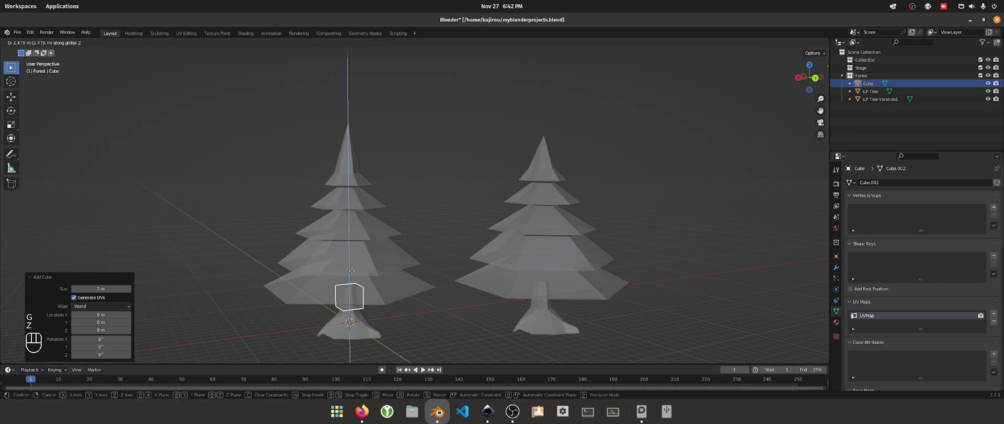
left_click(350, 273)
key("g")
key("x")
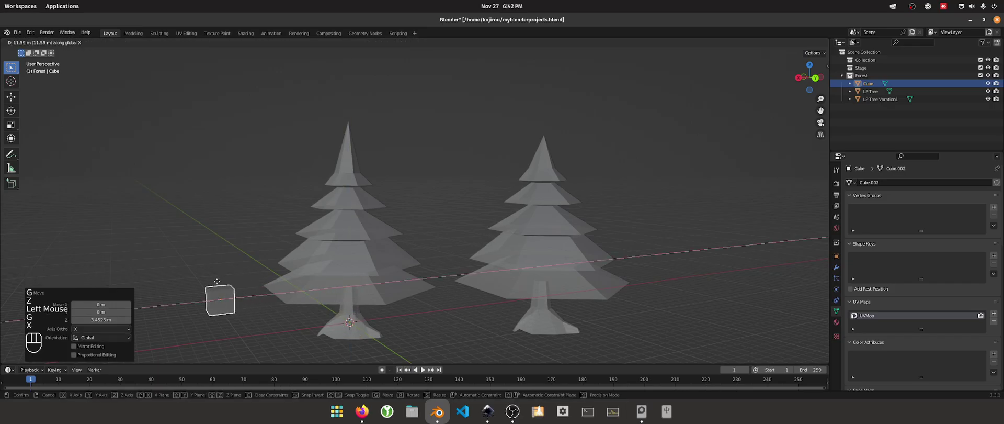
left_click(230, 276)
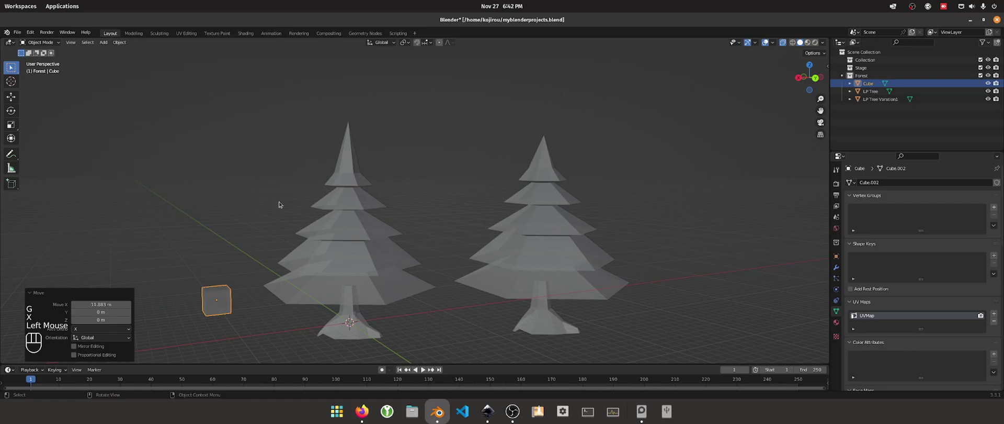
Lower the cube along Z to about the level of the tree bases and move it into the collection named Collection
key("g")
key("z")
left_click(280, 234)
left_click_drag(868, 85, 865, 60)
left_click(746, 144)
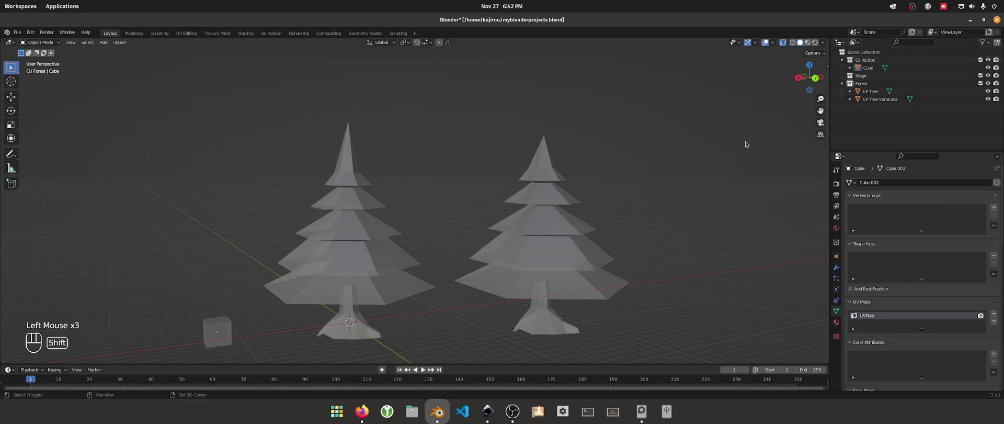
Add a camera to the scene and create a new top-level collection named Cameras
key("shift+a")
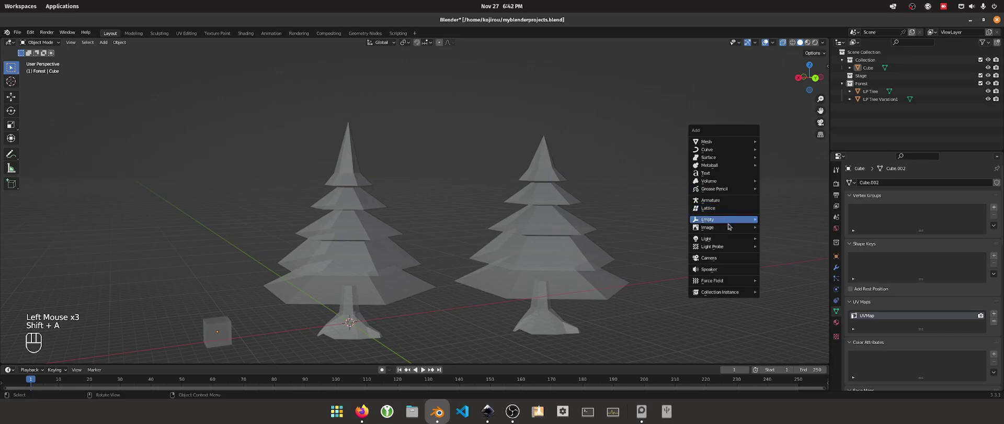
left_click(723, 258)
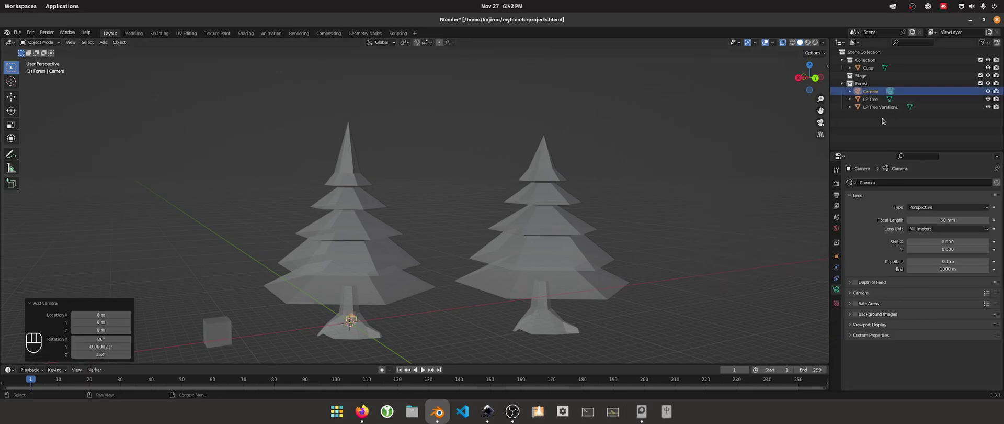
right_click(875, 129)
left_click(870, 124)
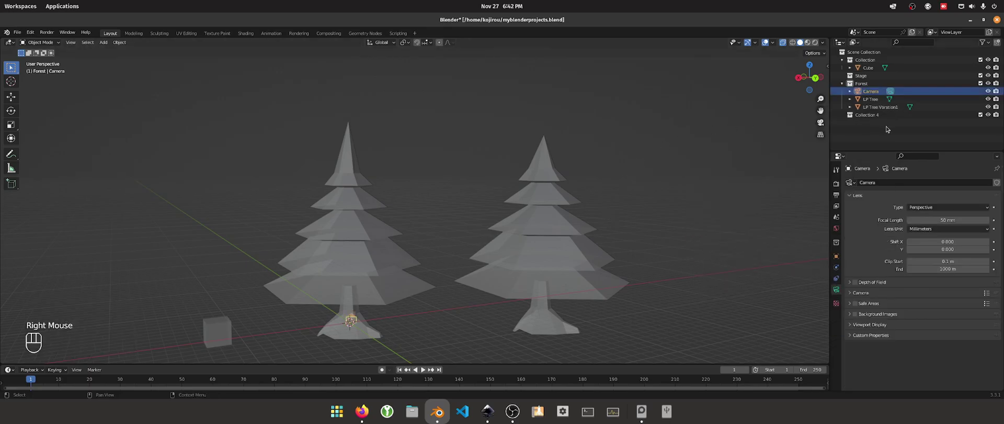
double_click(878, 115)
type("Cameras")
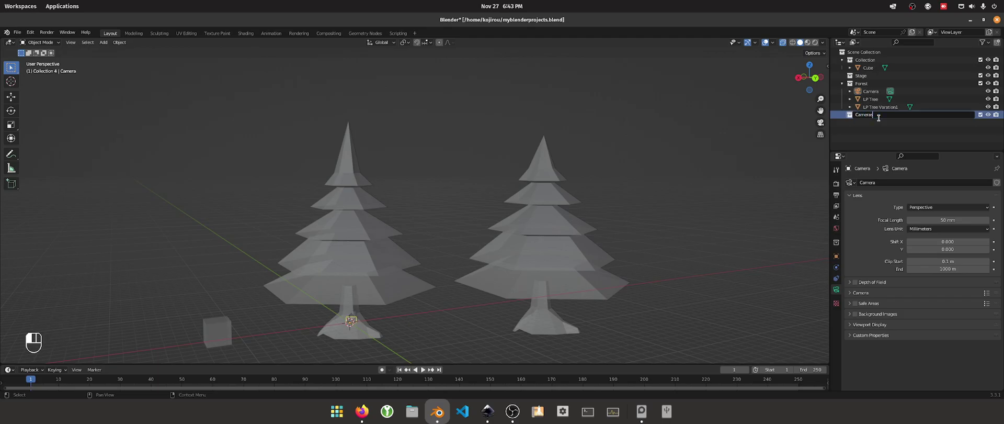
key("Return")
Create another top-level collection and name it Lights
right_click(860, 135)
left_click(861, 136)
left_click(871, 122)
left_click_drag(869, 123, 852, 140)
left_click(871, 125)
double_click(870, 124)
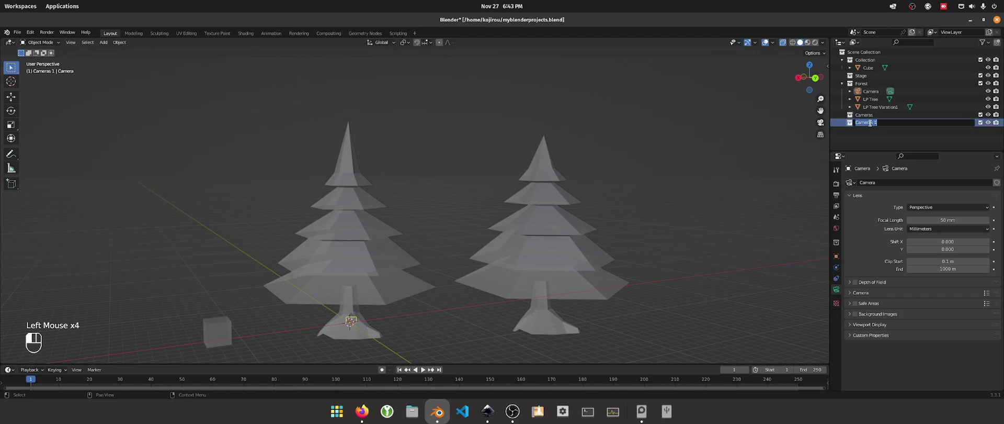
type("s")
key("Return")
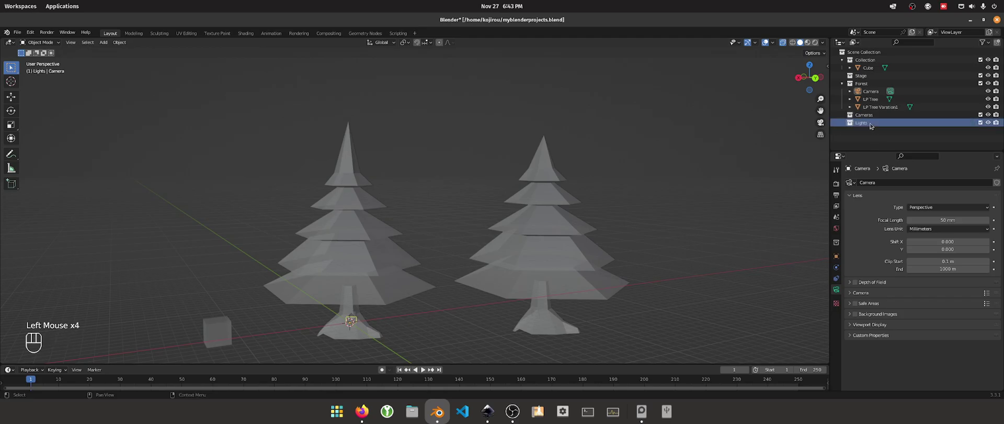
Move the camera object into the Cameras collection and add a point light in the Lights collection
left_click_drag(870, 91, 864, 114)
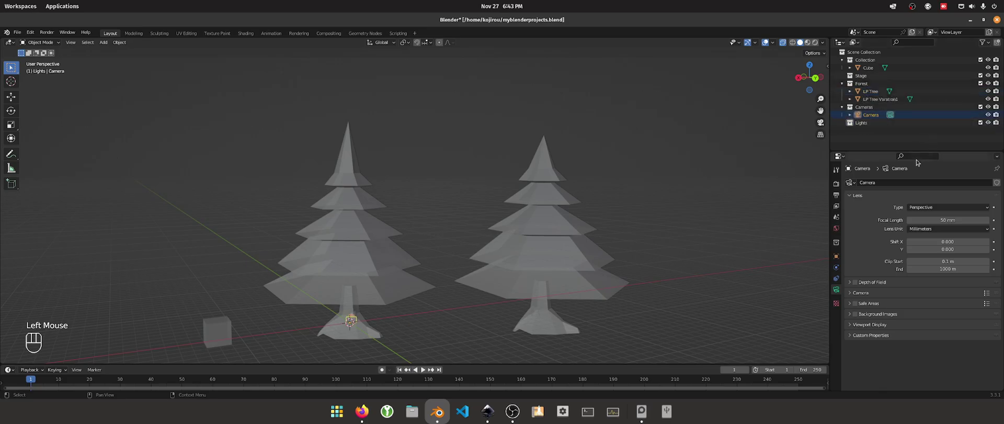
left_click(616, 146)
key("shift+a")
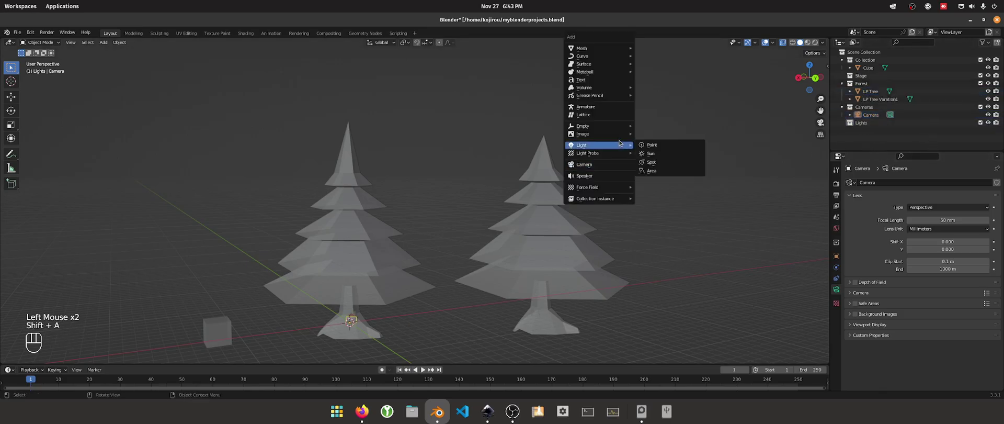
mouse_move(599, 150)
left_click(649, 144)
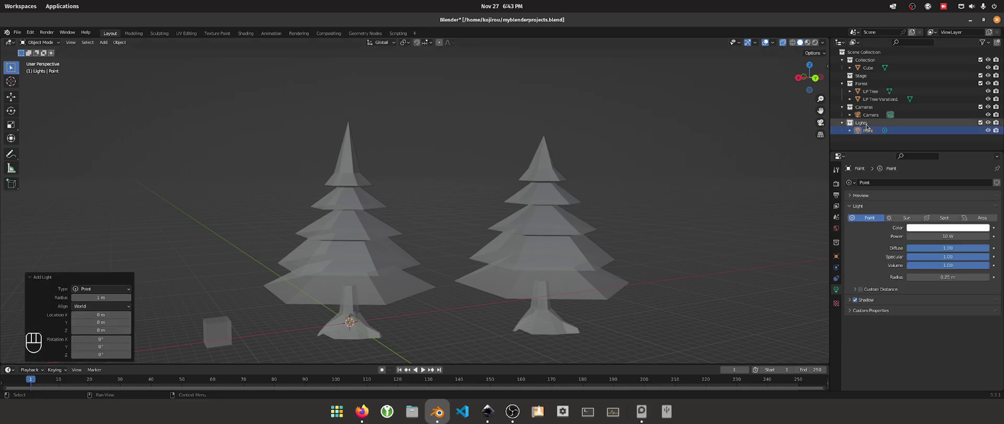
left_click(865, 125)
left_click(863, 124)
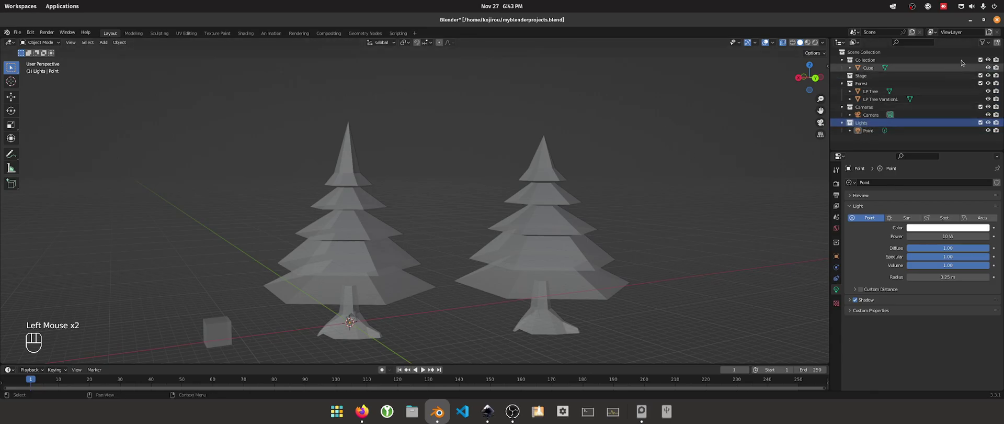
Enable the Selectable and Disable in Viewports restriction toggles as extra columns in the Outliner
left_click(988, 44)
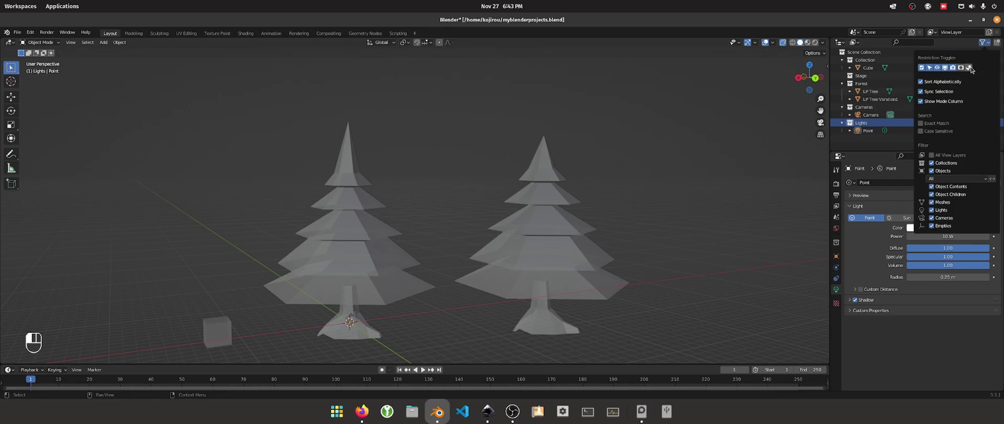
left_click(947, 68)
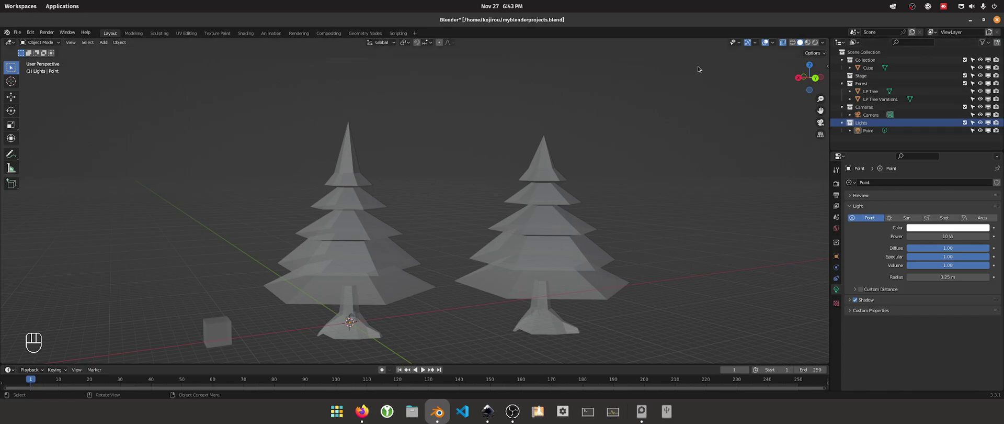
Select the shorter tree and the cube in turn to check how objects respond to selection in the viewport
scroll(644, 129, "down", 2)
left_click(563, 215)
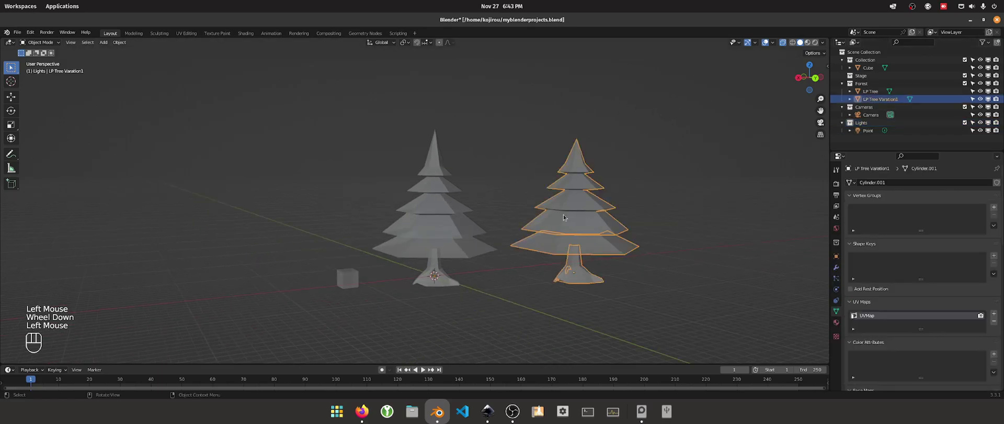
left_click(717, 105)
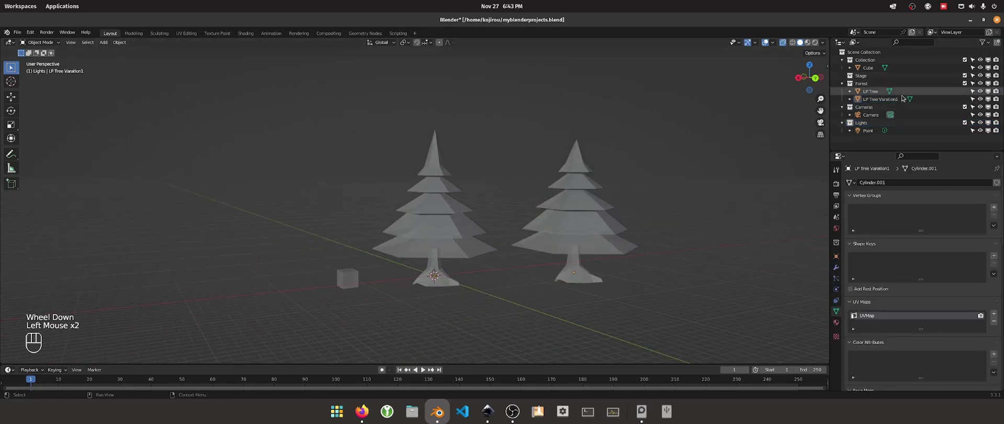
left_click(872, 70)
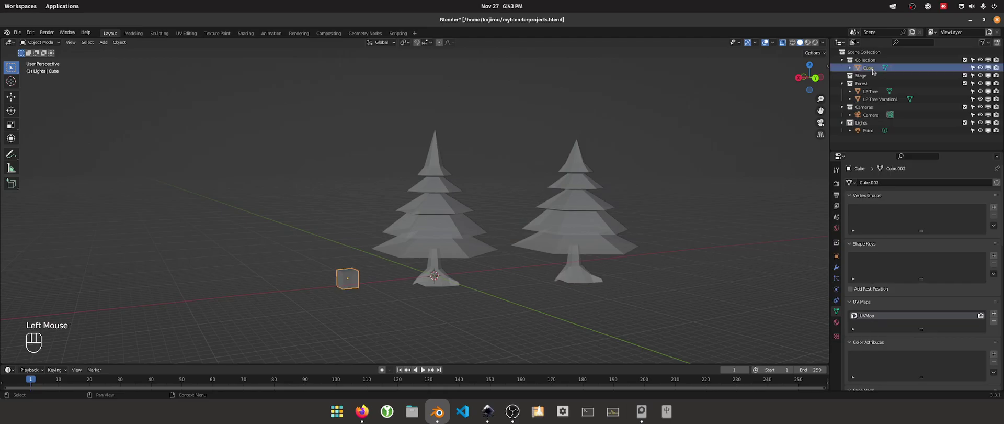
left_click(335, 225)
left_click(353, 279)
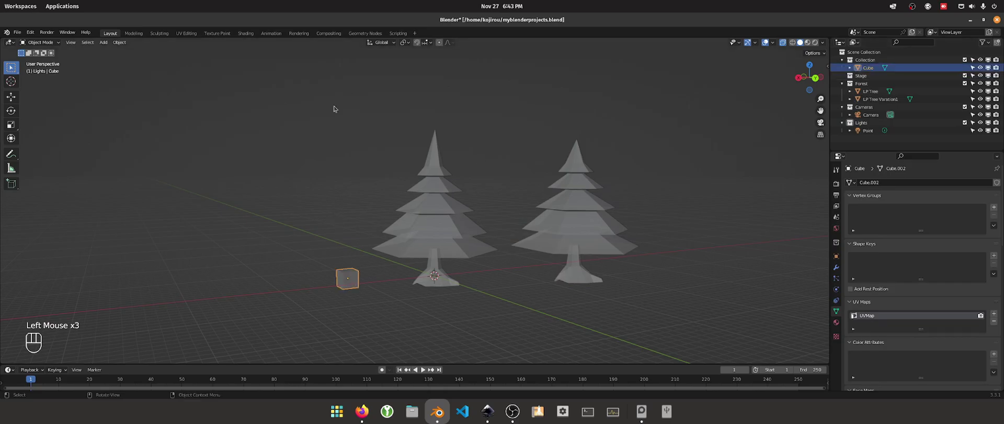
Make the cube unselectable in the Outliner and test selecting it and both trees in the viewport
left_click(972, 68)
left_click_drag(312, 224, 395, 334)
left_click(348, 280)
left_click_drag(349, 282, 343, 258)
left_click_drag(320, 253, 372, 310)
left_click_drag(337, 290, 379, 336)
left_click_drag(326, 263, 372, 302)
left_click(445, 221)
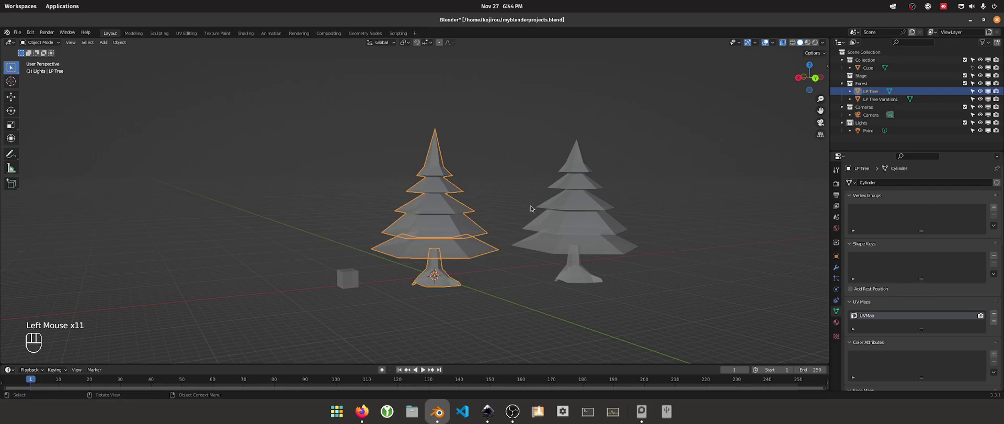
left_click(594, 206)
left_click(431, 214)
Select the camera, raise it about 22 m along Z, and move it about 42 m along Y away from the trees
left_click(871, 114)
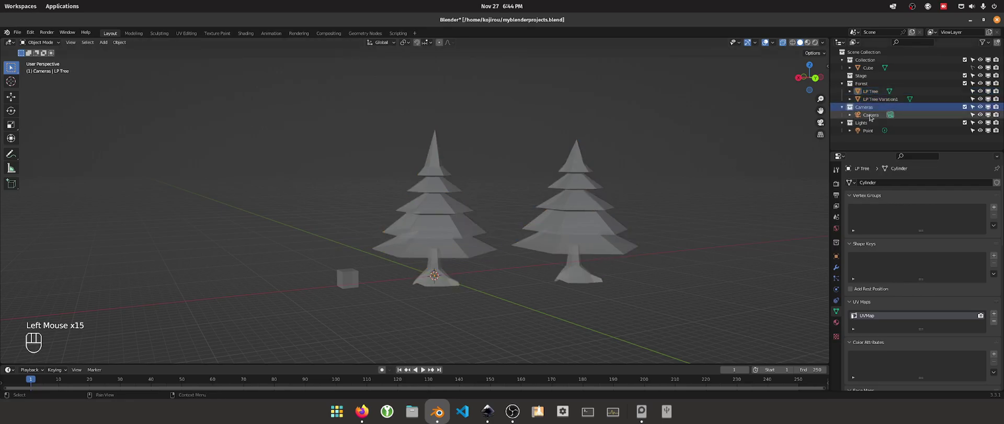
key("g")
key("z")
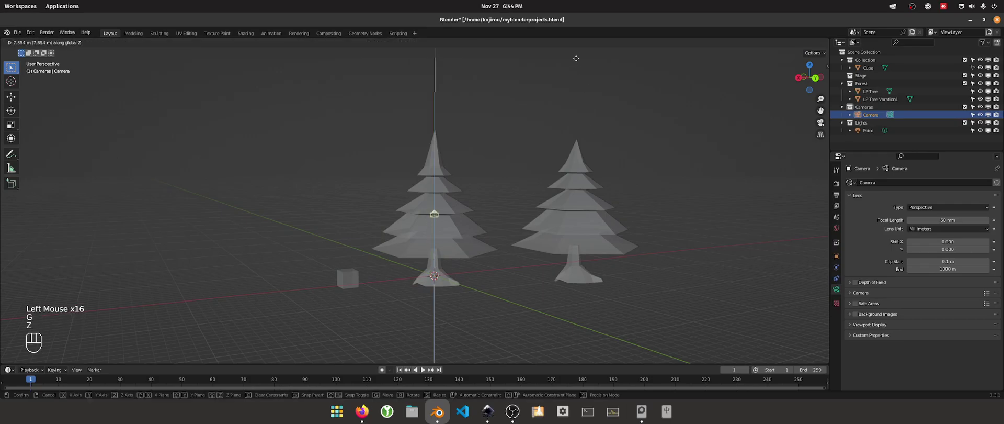
left_click(545, 276)
middle_click_drag(440, 206, 542, 226)
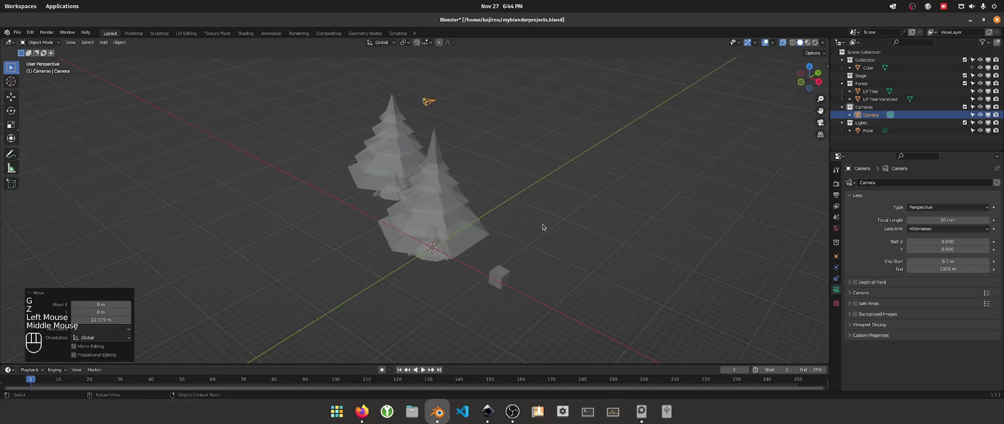
key("g")
key("y")
left_click(714, 199)
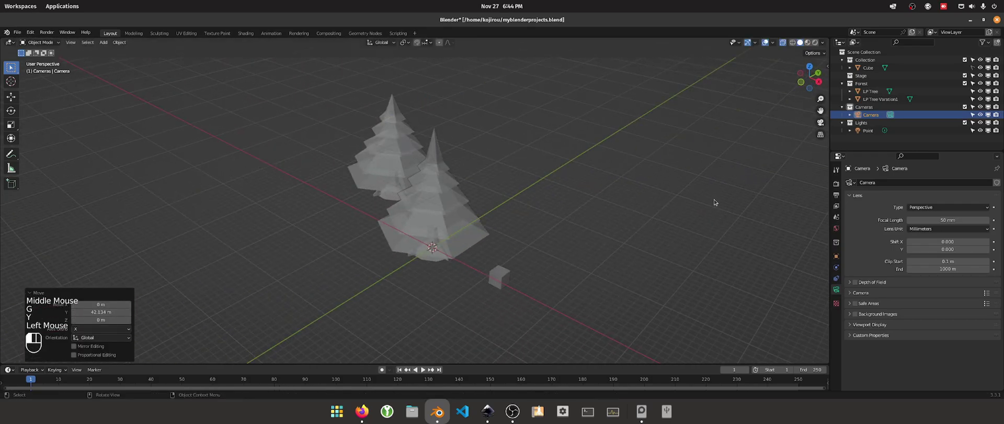
Lower the camera along Z to roughly the upper half of the trees' height
scroll(551, 151, "down", 2)
scroll(551, 151, "up", 4)
middle_click_drag(567, 90, 492, 124)
key("g")
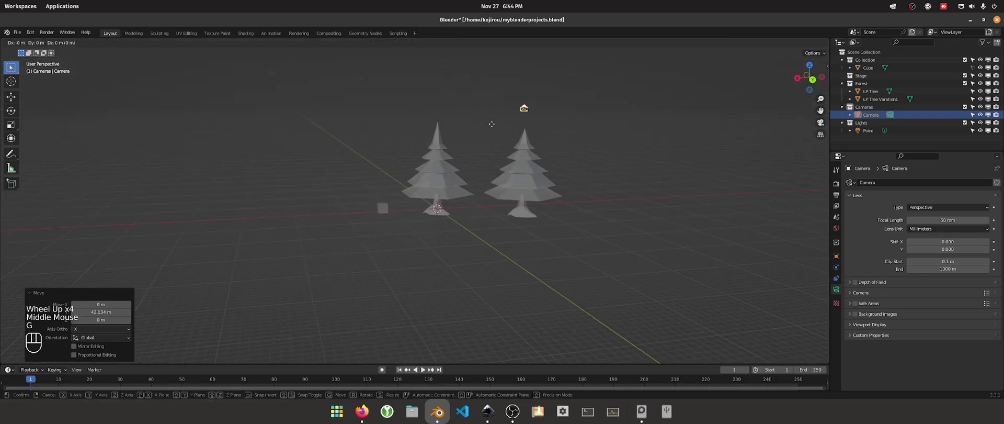
key("z")
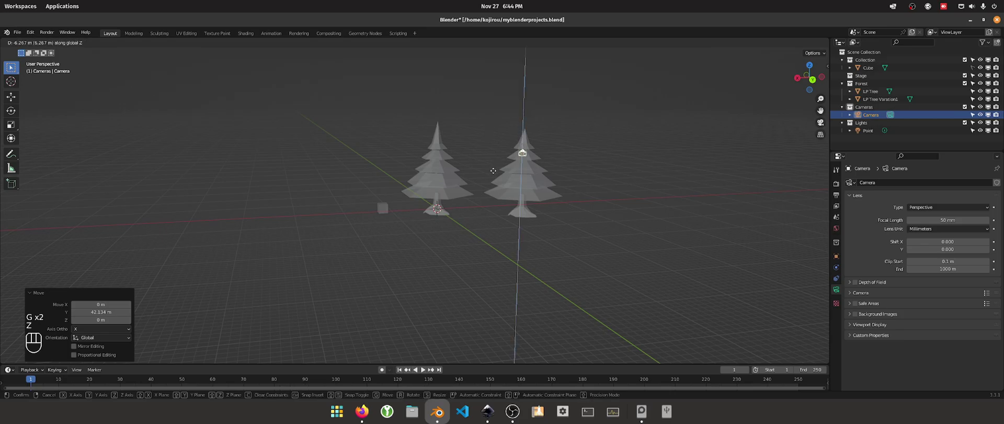
left_click(494, 168)
middle_click_drag(494, 167, 582, 134)
scroll(600, 163, "down", 1)
Select the point light and raise it about 20 m along Z, just above the tip of the taller tree
left_click(868, 130)
scroll(610, 163, "down", 2)
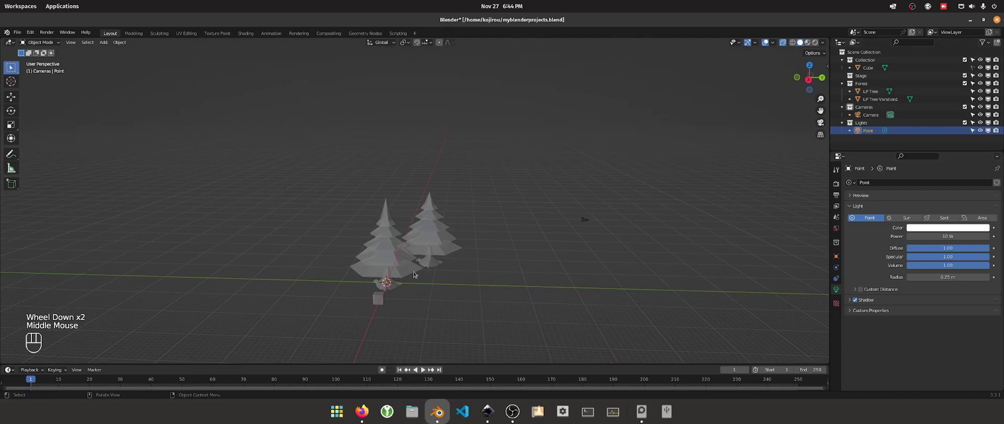
scroll(434, 275, "up", 4)
scroll(476, 264, "down", 2)
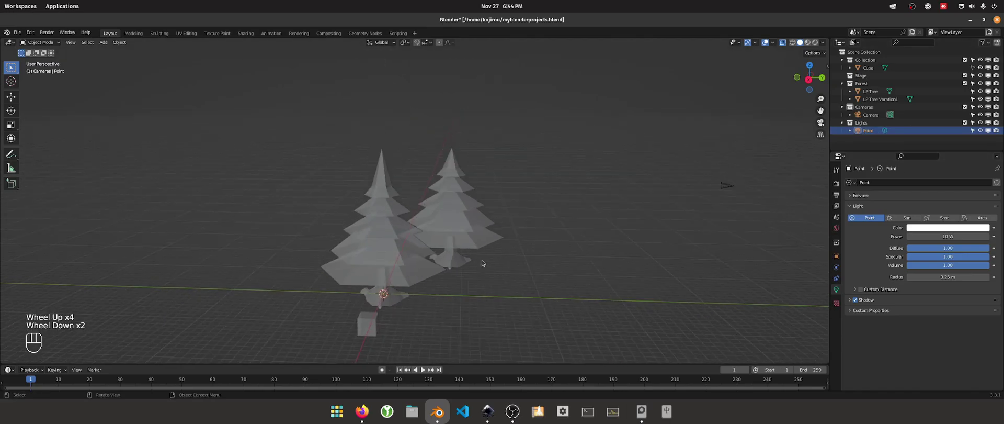
left_click(865, 131)
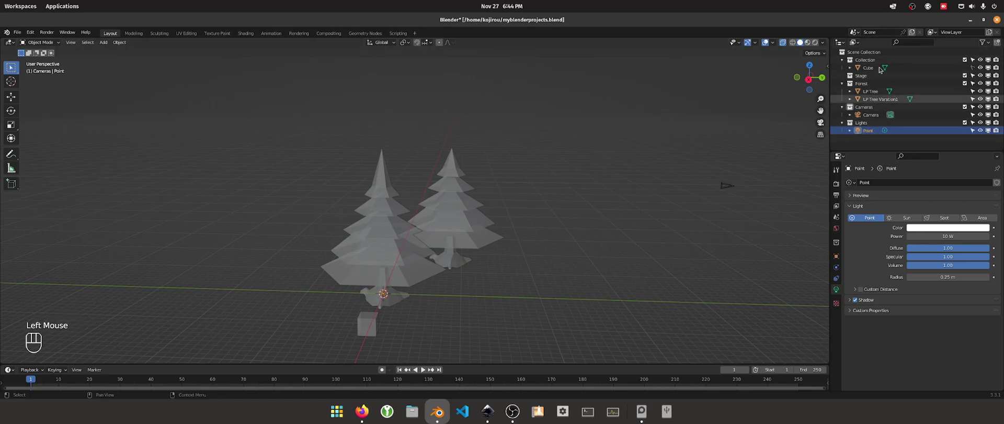
key("g")
key("z")
left_click(521, 125)
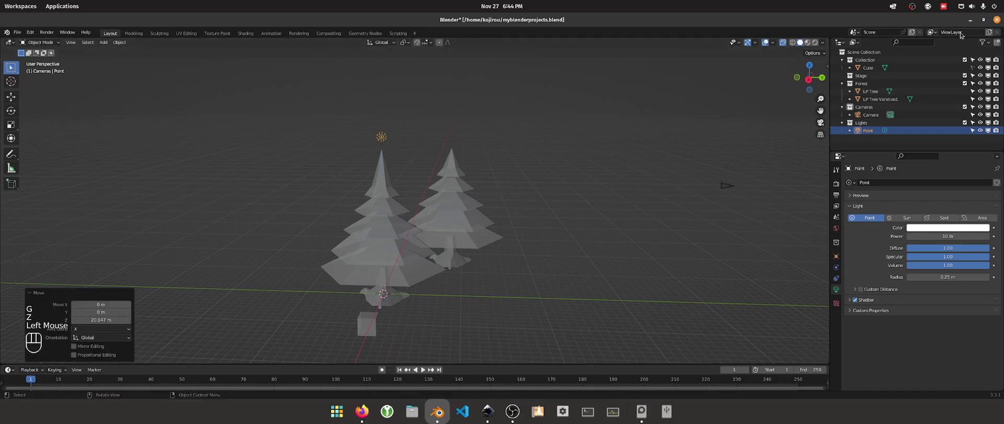
Examine the scene and view layer selectors and the list of editor types, keeping the Outliner, and clear the selection
double_click(873, 32)
left_click(854, 32)
left_click(933, 32)
left_click(839, 42)
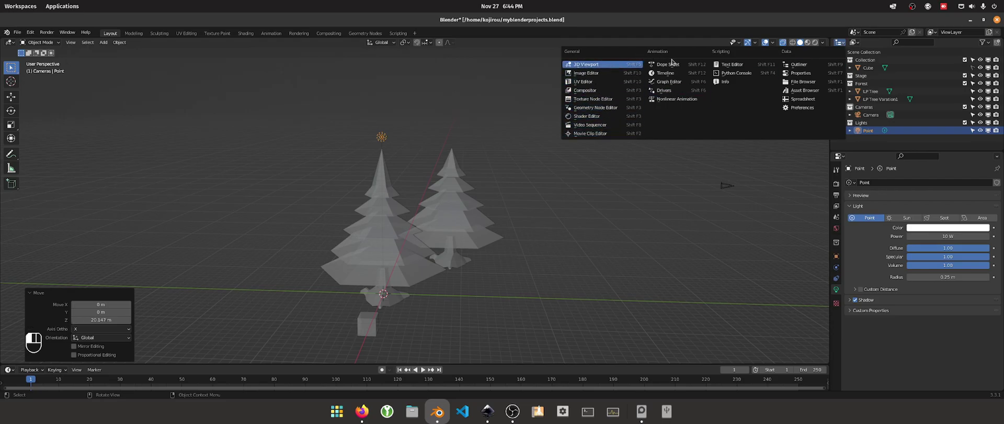
left_click(809, 67)
left_click(839, 42)
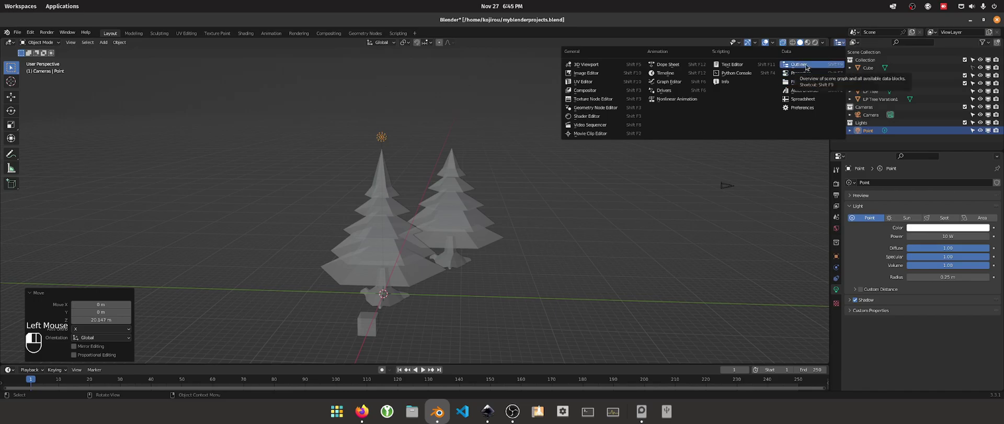
left_click(892, 140)
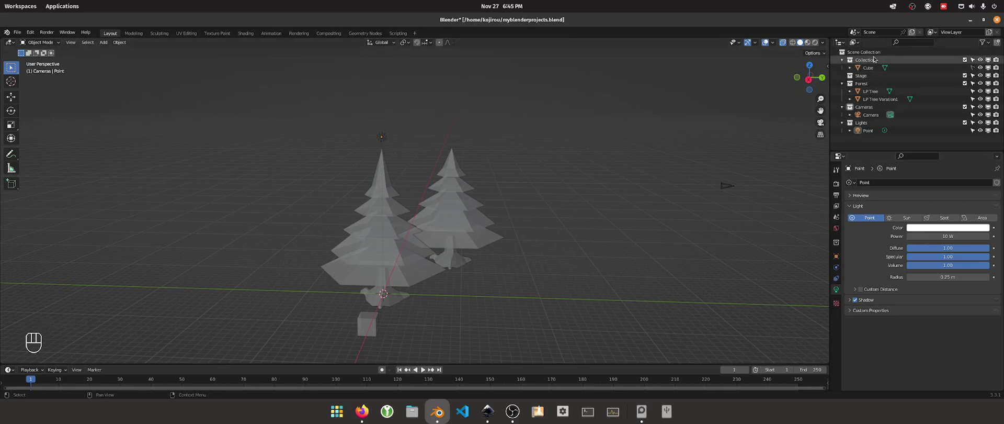
left_click(593, 143)
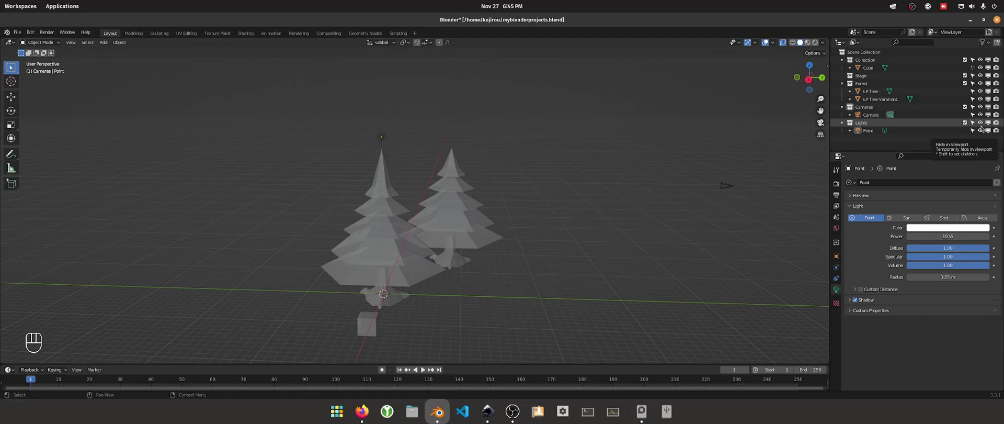
Test picking the unselectable cube in the viewport, both directly and with a box selection
middle_click_drag(788, 97, 440, 233)
left_click(439, 242)
left_click(439, 246)
left_click_drag(430, 241, 466, 280)
left_click(429, 247)
left_click_drag(430, 250, 451, 268)
scroll(494, 221, "up", 4)
middle_click_drag(623, 216, 590, 215)
scroll(419, 209, "down", 2)
mouse_move(419, 209)
middle_mouse_down()
mouse_move(394, 190)
mouse_move(419, 206)
middle_mouse_up()
scroll(419, 206, "up", 1)
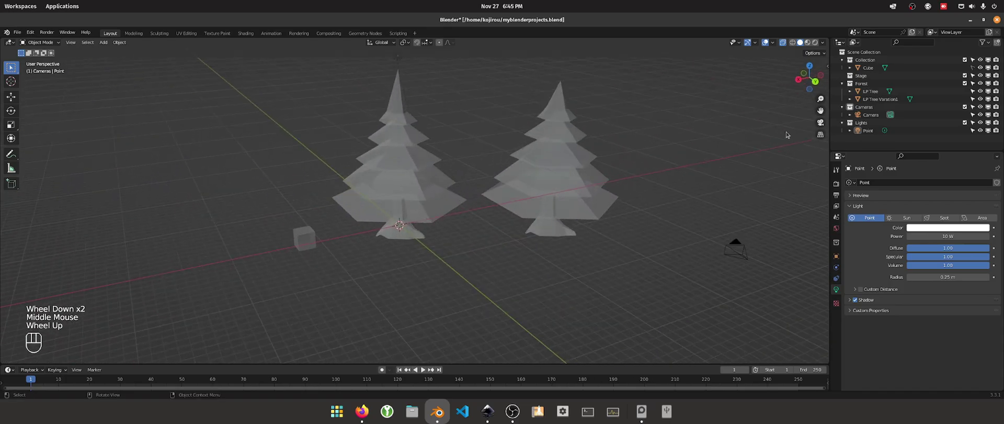
Make the cube selectable again in the Outliner and scale it up uniformly by a factor of about 7.8
left_click(972, 69)
left_click(313, 236)
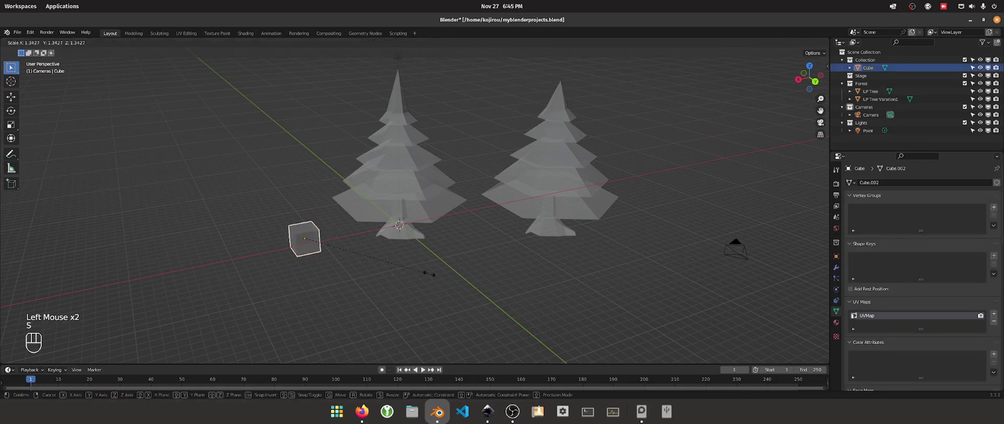
key("s")
left_click(233, 219)
Move the enlarged cube along X over the taller tree and turn off X-ray display in the viewport
key("g")
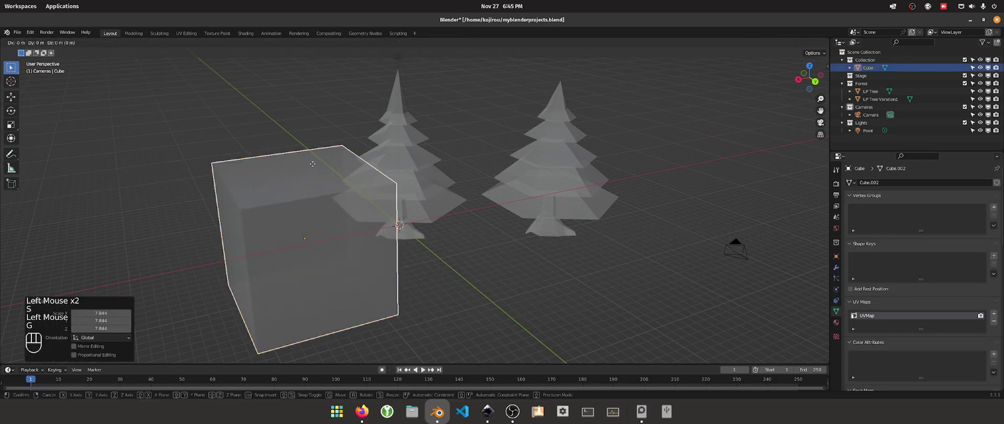
key("x")
left_click(384, 183)
middle_click_drag(384, 183, 512, 102)
left_click(782, 43)
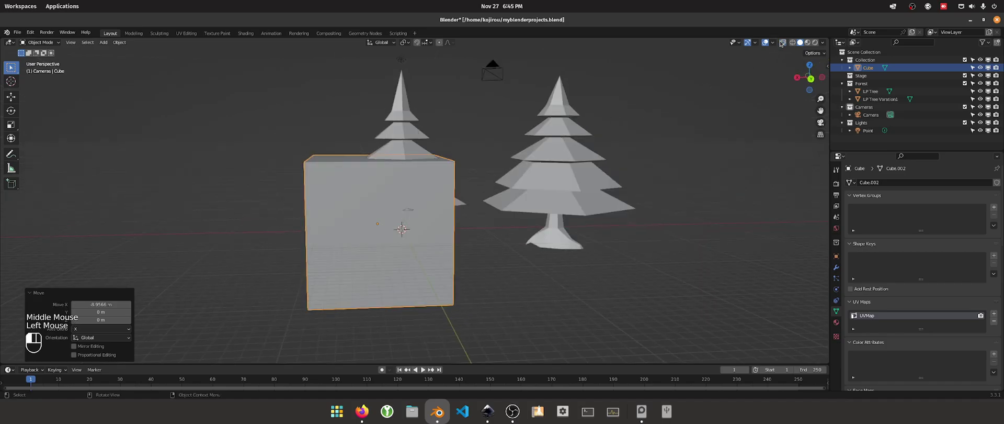
Make the enlarged cube unselectable in the Outliner and test selecting it directly and with a box selection
left_click(440, 128)
left_click(368, 209)
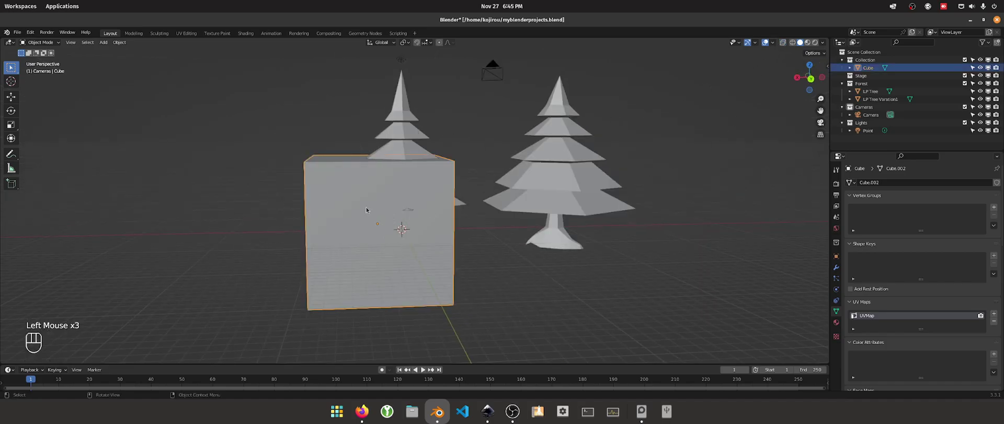
left_click(973, 67)
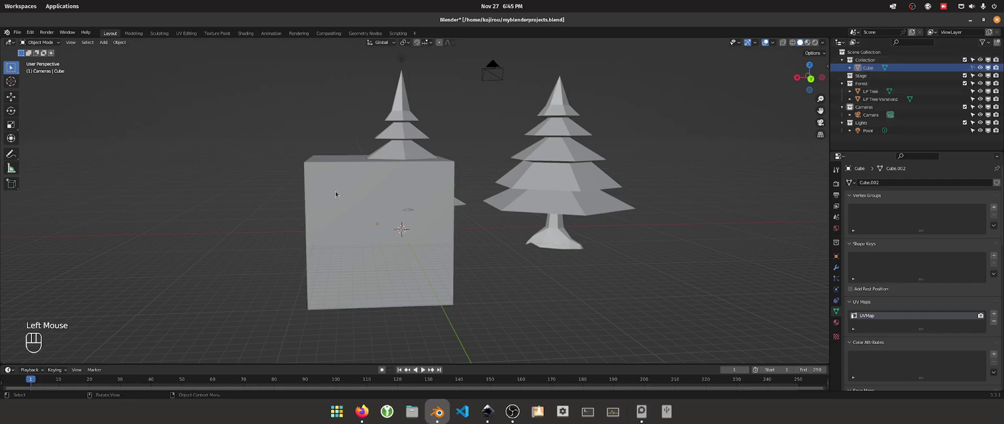
left_click(360, 198)
left_click(273, 285)
left_click_drag(178, 142, 353, 275)
left_click(351, 275)
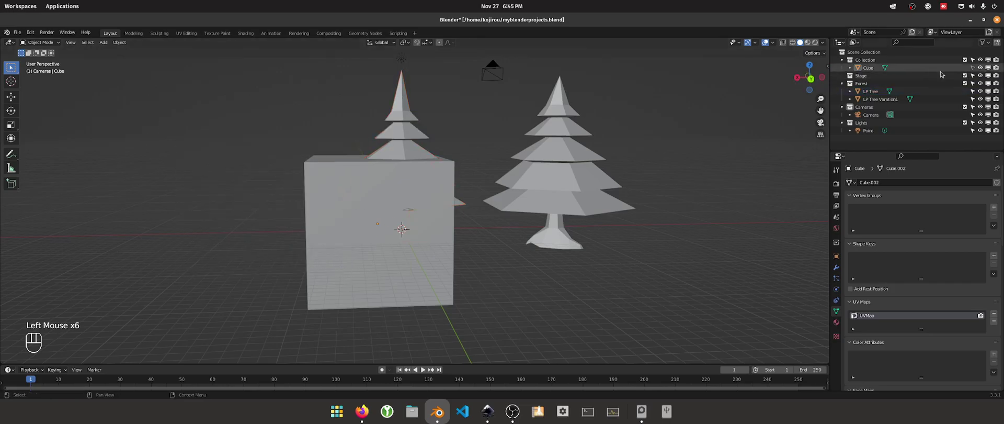
Hide and show the cube in the viewport repeatedly with its Outliner visibility toggle, leaving it shown
left_click(981, 68)
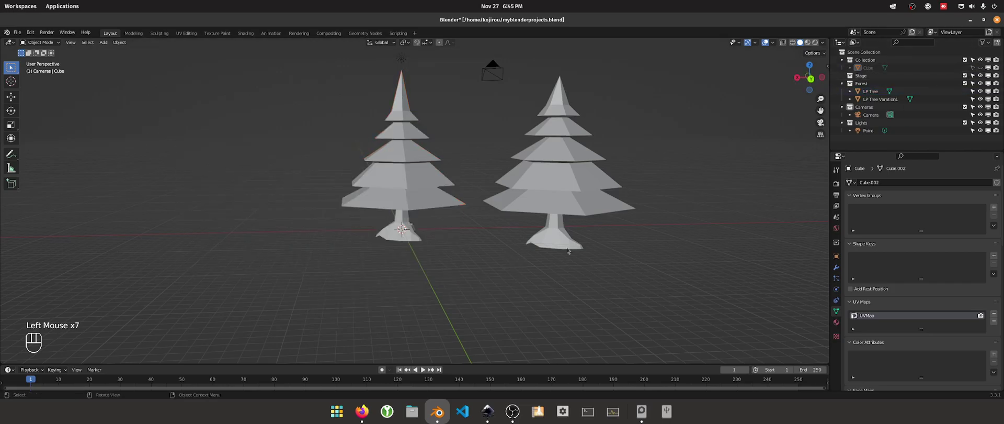
left_click(981, 67)
left_click(980, 68)
left_click(981, 67)
left_click(980, 68)
left_click(980, 67)
left_click(980, 68)
left_click(980, 68)
left_click(981, 68)
left_click(980, 67)
Make the cube selectable again, select it, and raise it about 7.7 m along Z
left_click(972, 68)
middle_click_drag(521, 118, 502, 148)
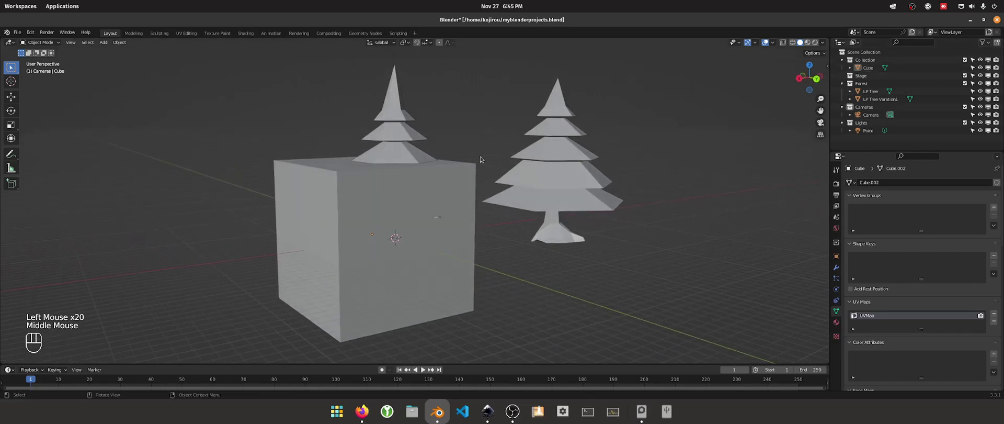
left_click(339, 192)
scroll(523, 123, "down", 2)
scroll(510, 121, "up", 2)
middle_click_drag(509, 121, 496, 117)
key("g")
key("z")
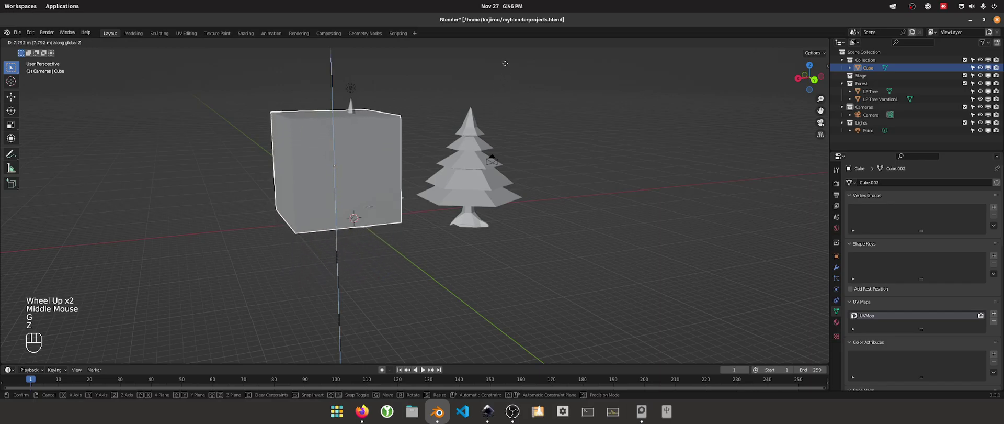
left_click(500, 99)
Move the cube about 22.5 m along negative X to the shorter tree and shift it about 1.4 m along Y
key("g")
key("x")
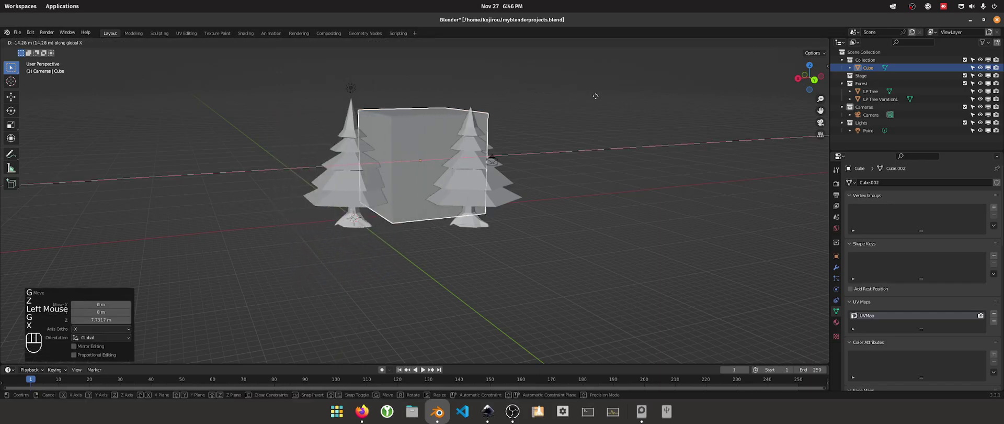
left_click(475, 115)
mouse_move(475, 115)
middle_mouse_down()
mouse_move(489, 116)
mouse_move(467, 112)
middle_mouse_up()
key("g")
key("x")
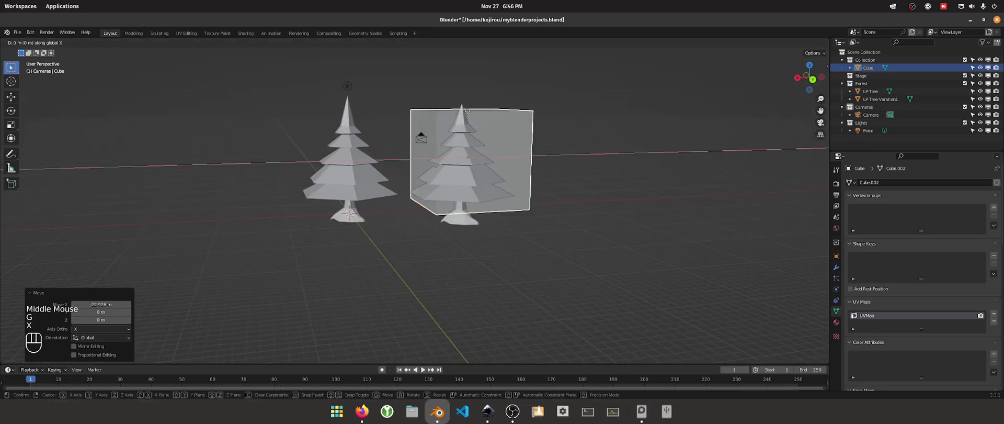
left_click(464, 126)
key("g")
key("y")
left_click(546, 126)
middle_click_drag(547, 127, 361, 138)
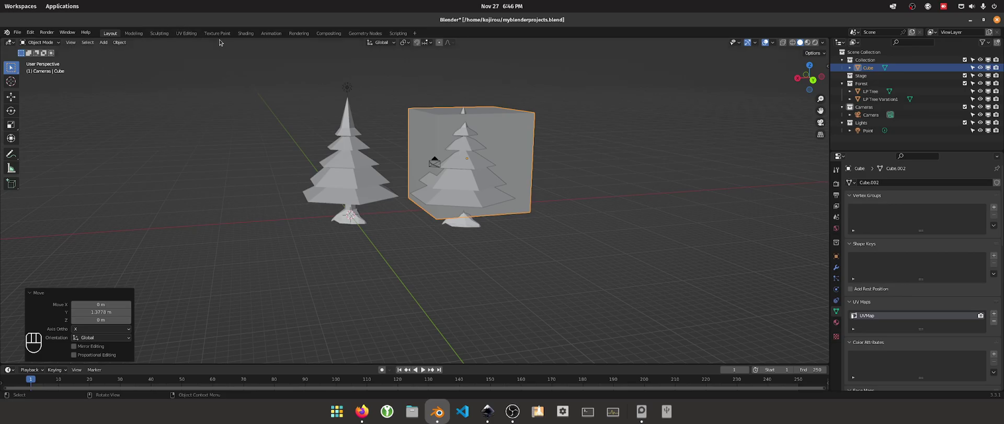
left_click(299, 34)
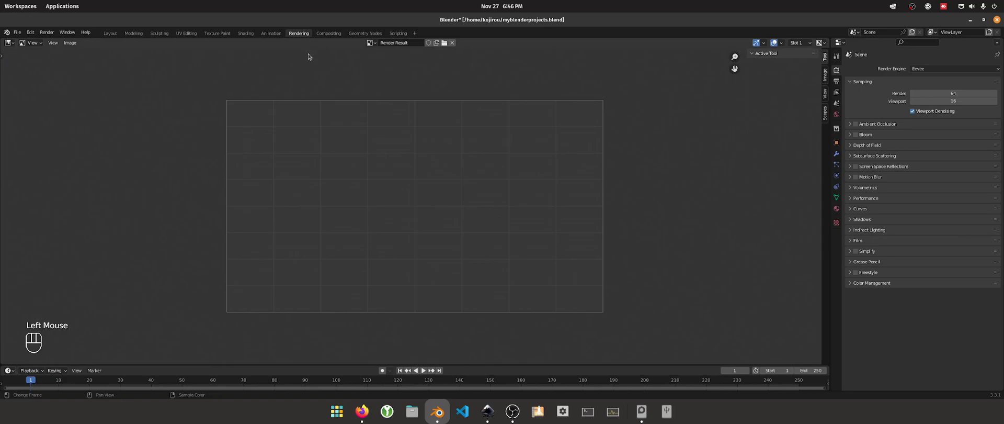
left_click(47, 32)
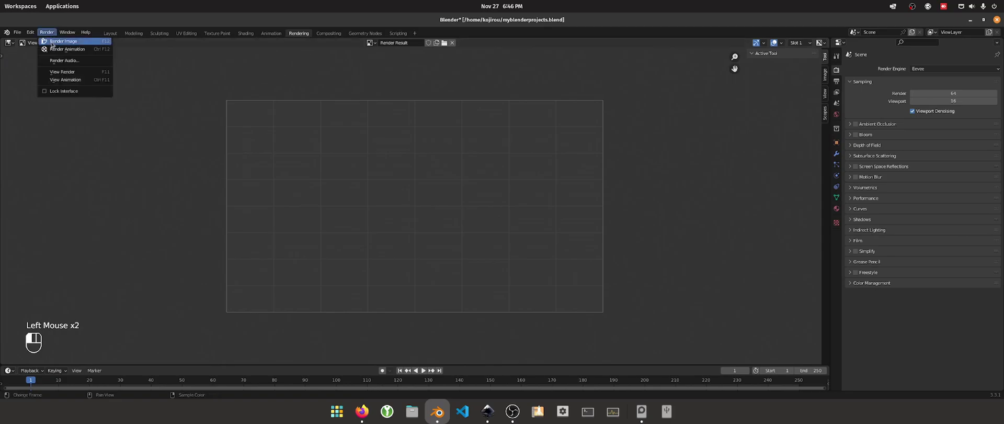
left_click(47, 32)
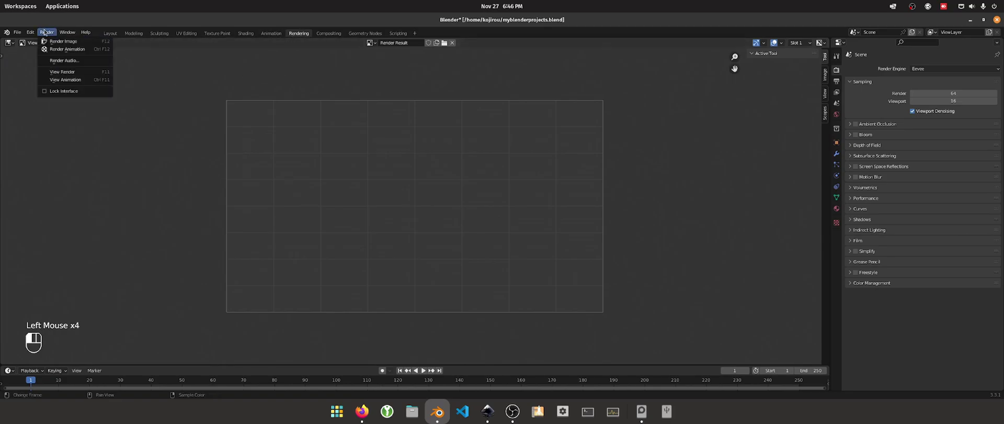
left_click(110, 33)
Render the scene as a still image, examine the result, and close the render window
left_click(47, 32)
left_click(54, 44)
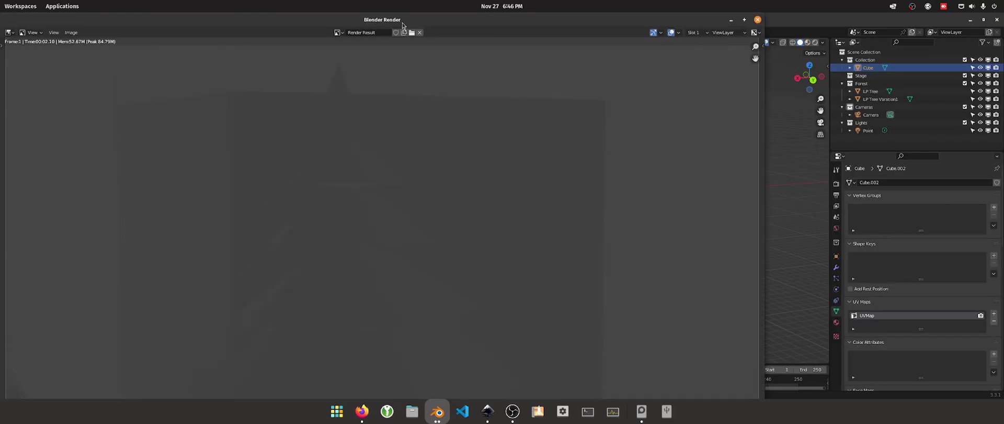
scroll(403, 152, "down", 4)
scroll(394, 188, "up", 3)
scroll(394, 183, "down", 2)
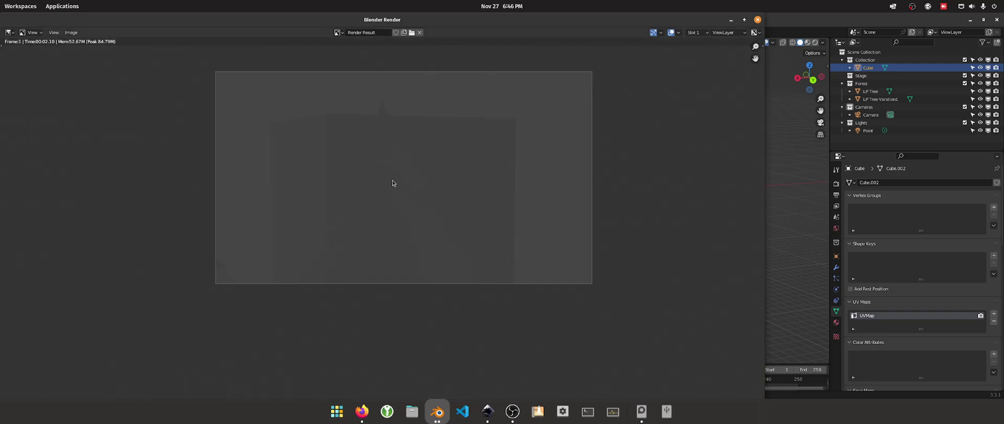
scroll(393, 181, "up", 1)
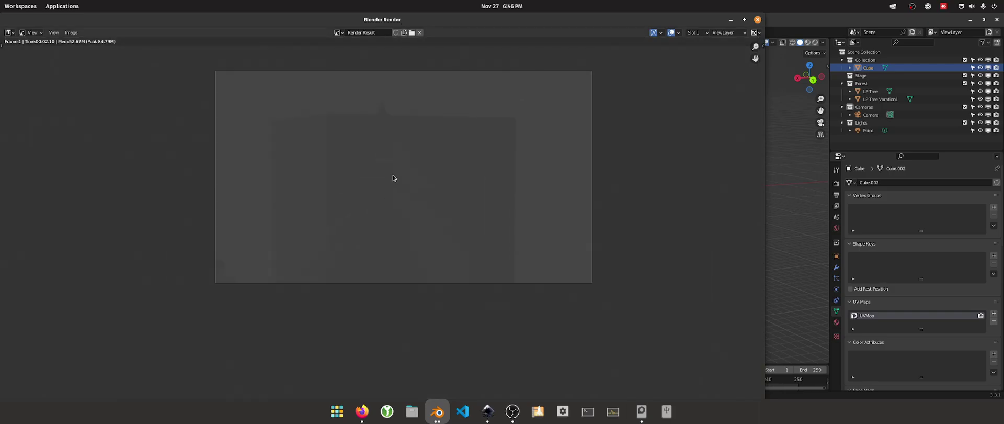
left_click(756, 20)
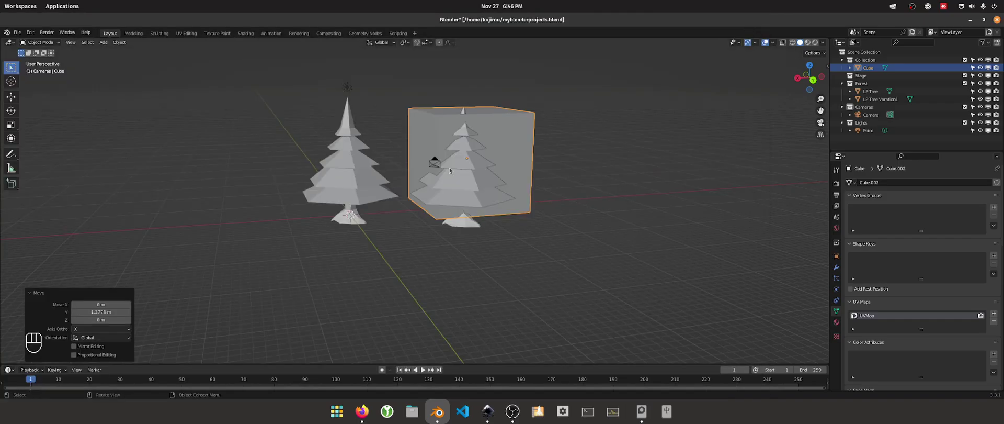
Select the point light and move it along negative X past the shorter tree, then along positive Y
scroll(478, 138, "down", 2)
scroll(478, 138, "up", 2)
left_click(328, 105)
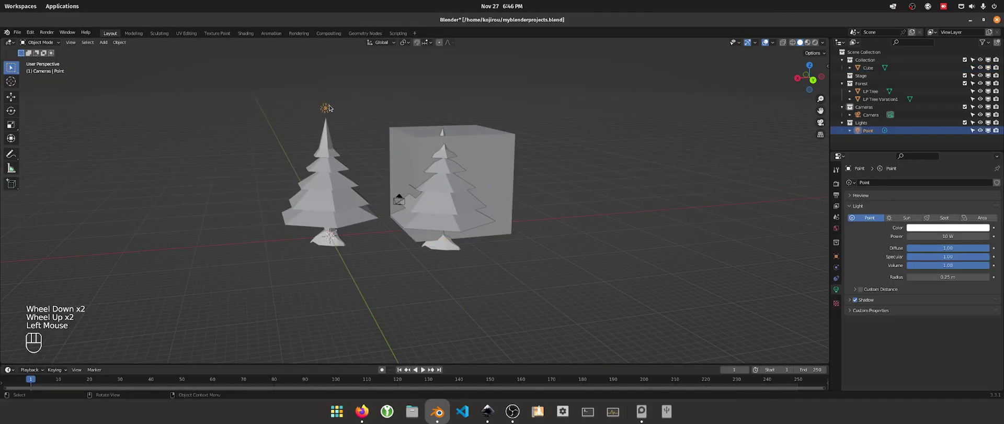
key("g")
key("x")
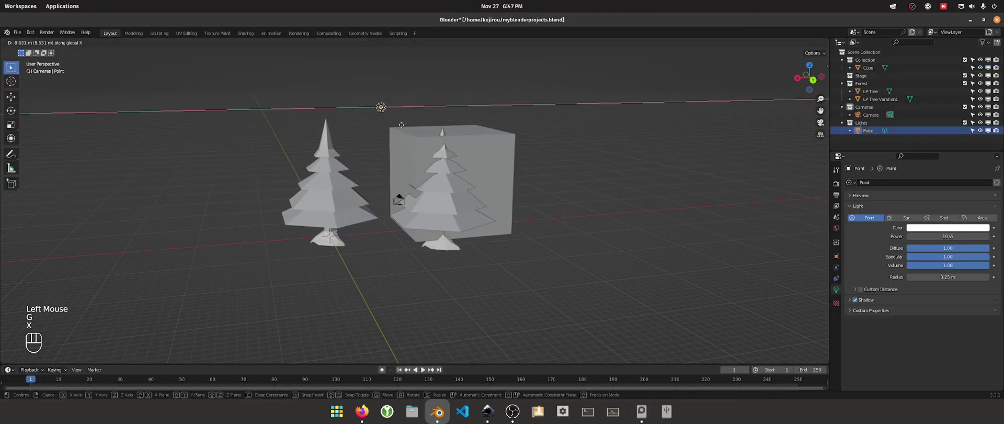
left_click(462, 131)
key("g")
key("y")
left_click(496, 259)
middle_click_drag(496, 259, 486, 173)
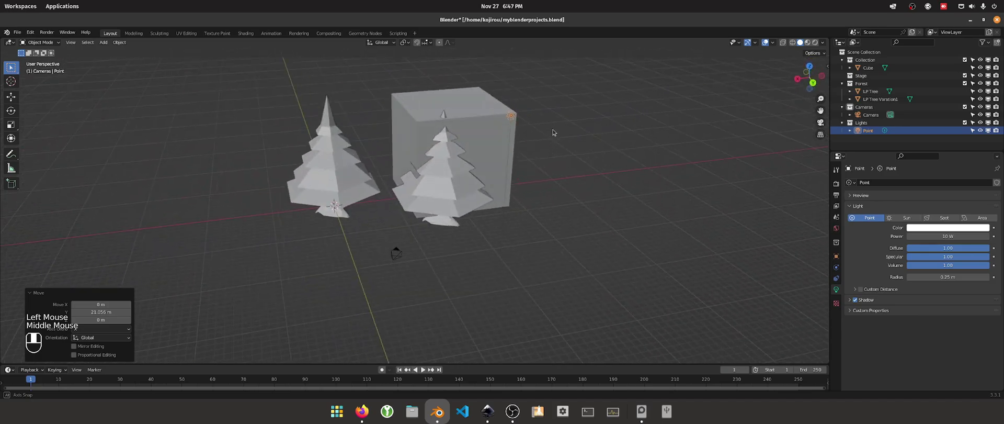
Set the point light's power to 60 W, render a still image, and close the render window
mouse_move(947, 236)
left_mouse_down()
mouse_move(967, 235)
mouse_move(949, 236)
left_mouse_up()
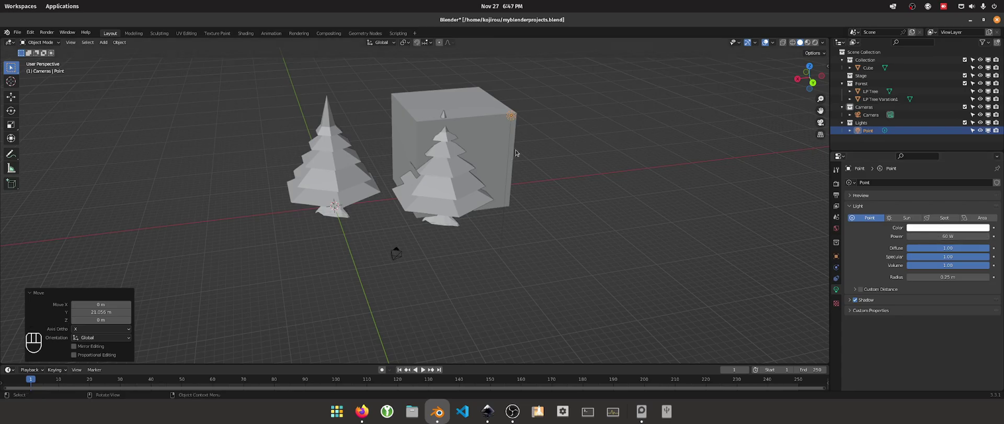
left_click(579, 134)
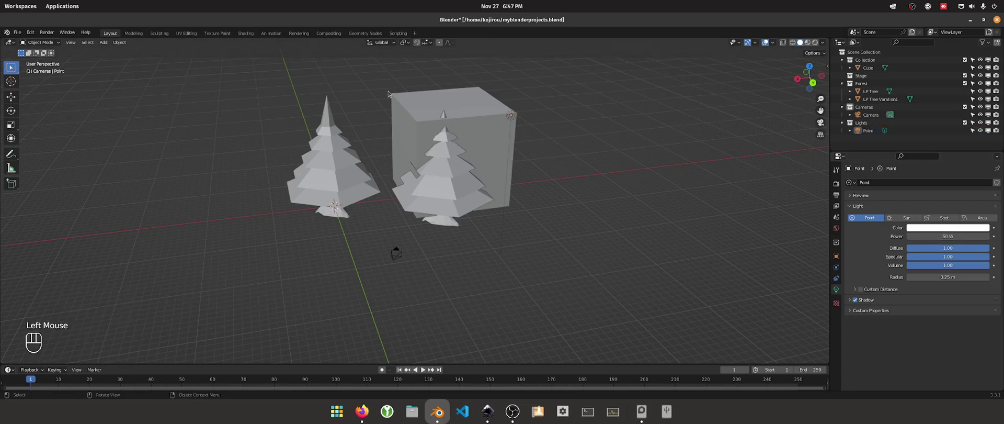
left_click(47, 32)
left_click(51, 41)
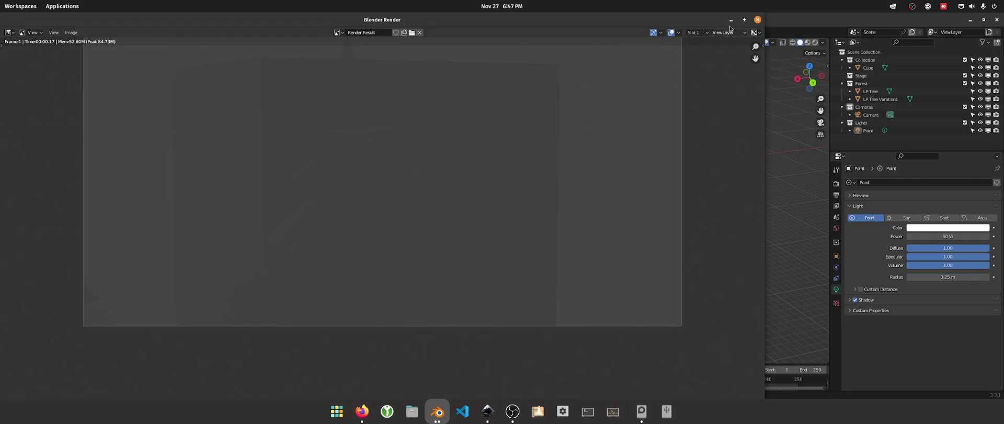
left_click(757, 19)
Change the selected point light to a Sun light, render a still image, examine it, and close the render window
scroll(489, 121, "down", 1)
scroll(490, 121, "up", 1)
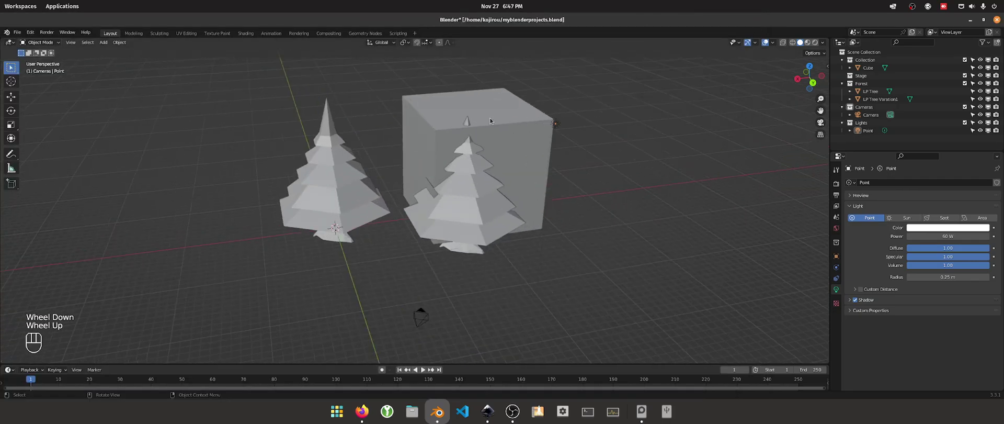
left_click(557, 124)
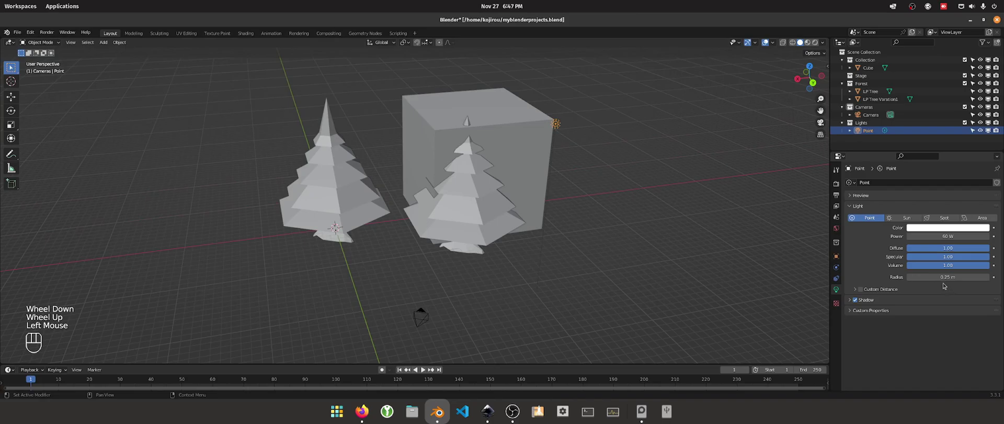
left_click(908, 218)
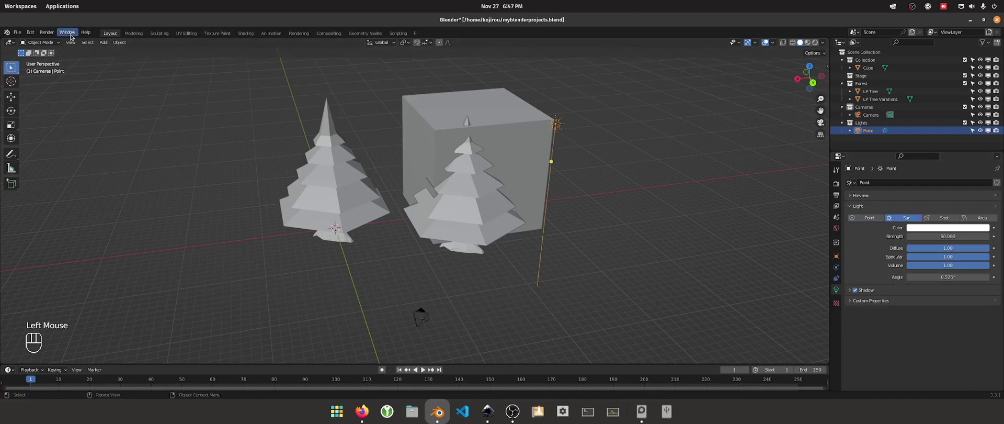
left_click(47, 32)
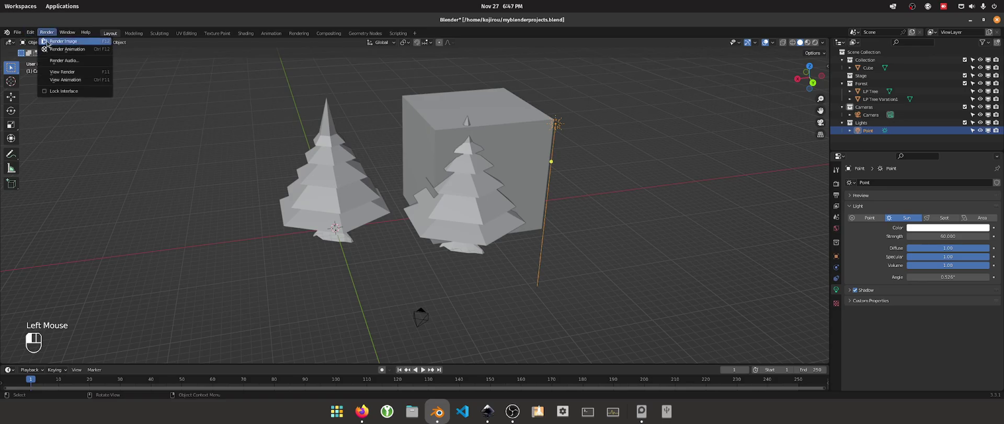
left_click(52, 41)
scroll(495, 118, "down", 2)
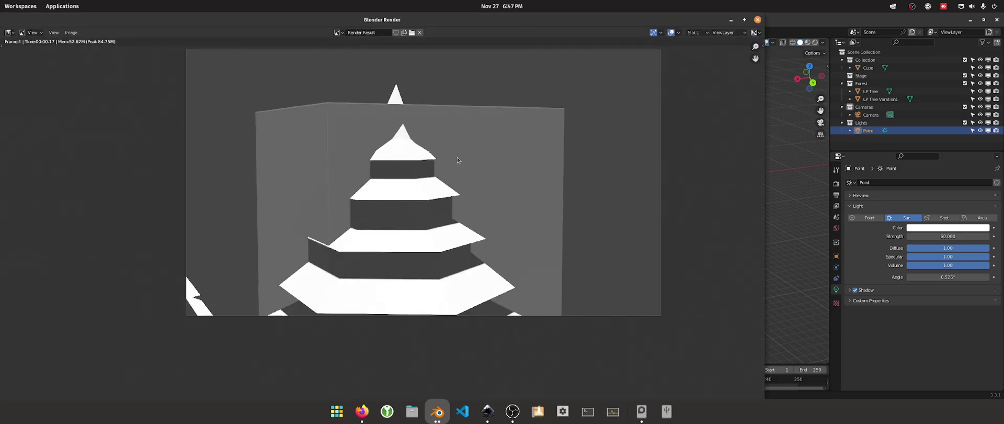
middle_click_drag(395, 151, 385, 158)
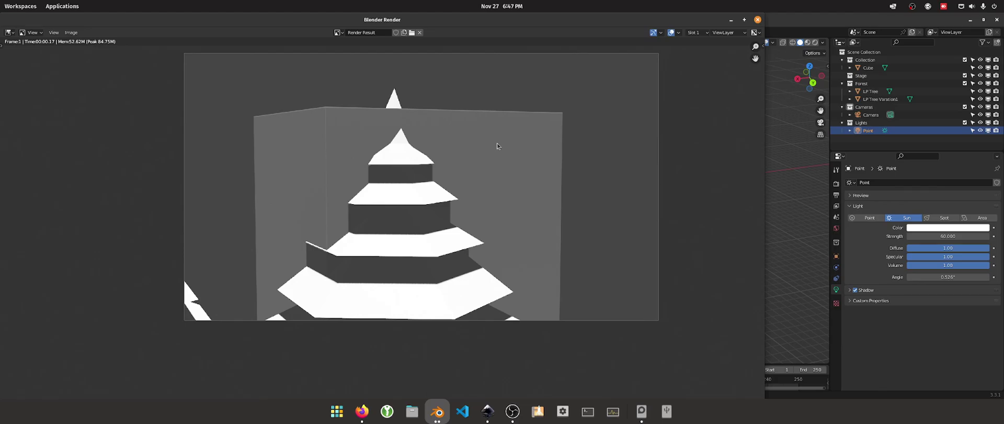
left_click(757, 19)
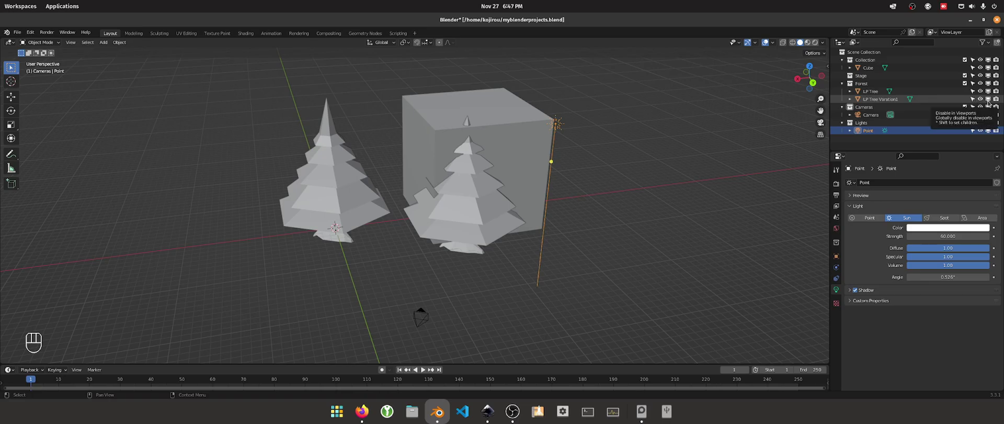
Disable the cube in viewports only, render a still image to compare, and close the render window
left_click(988, 68)
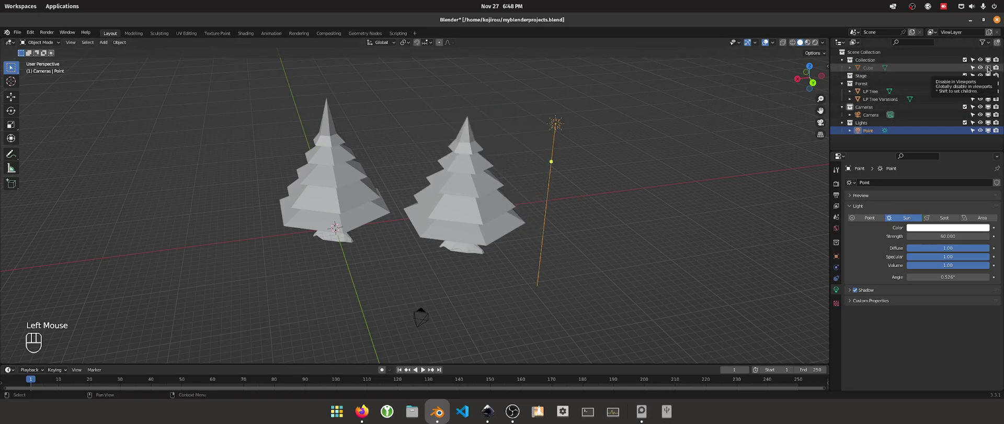
left_click(50, 33)
left_click(60, 42)
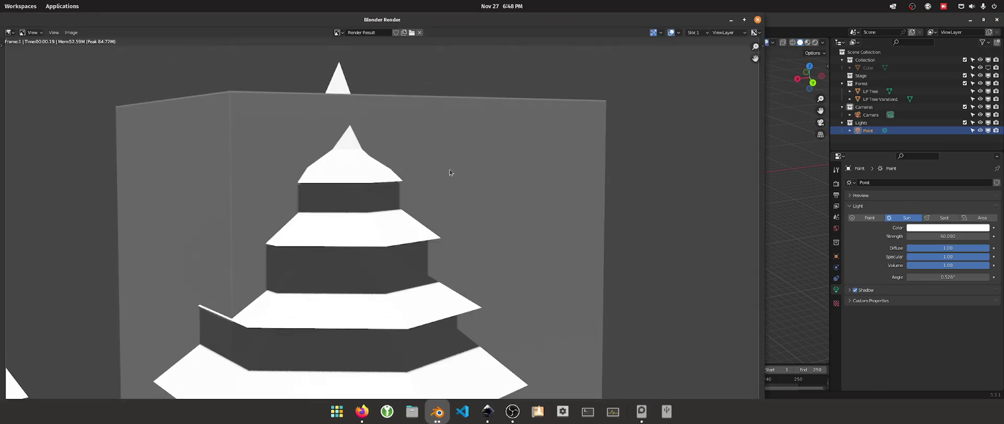
left_click(757, 21)
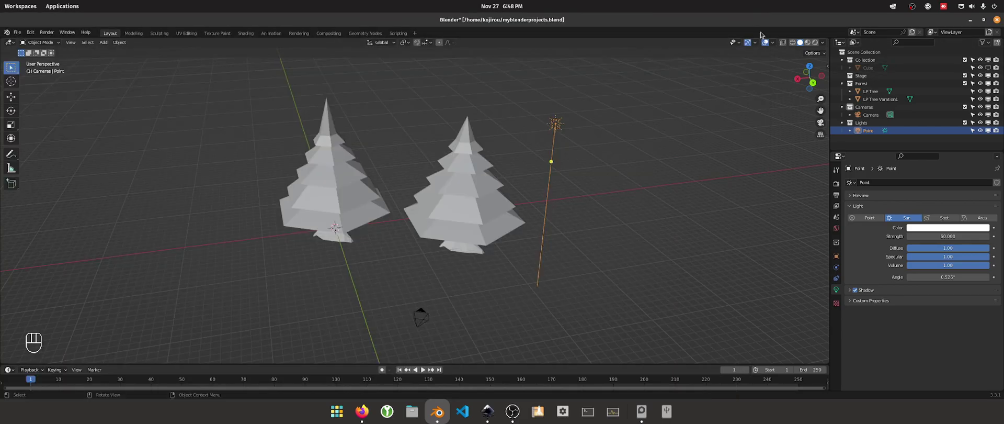
Disable the cube in renders as well, render a still image, examine it, and close the render window
left_click(996, 68)
left_click(47, 32)
left_click(58, 40)
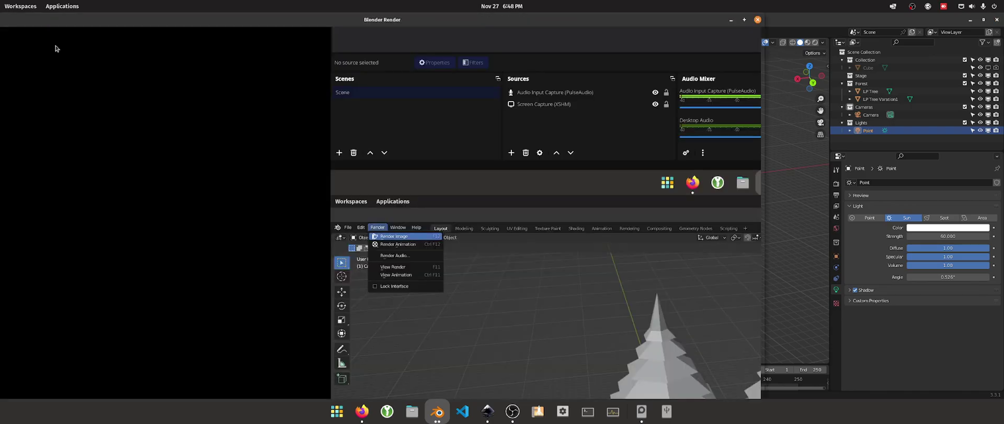
scroll(394, 120, "down", 5)
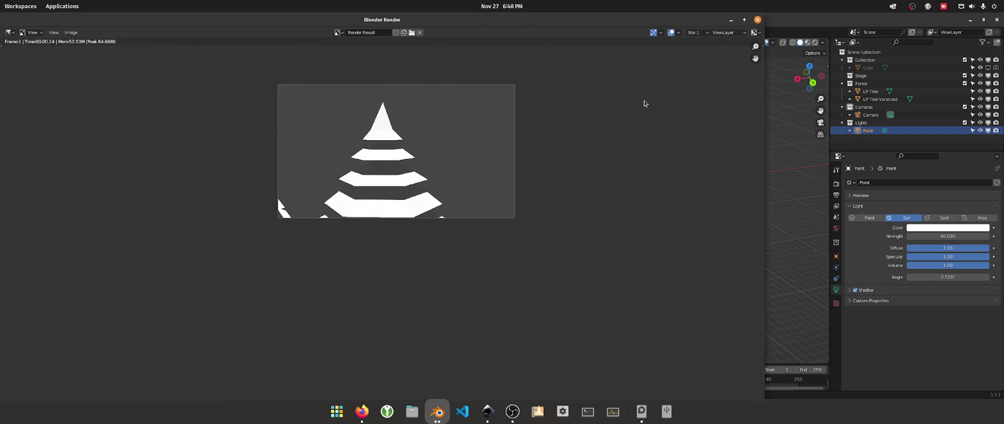
left_click(758, 20)
scroll(565, 144, "up", 2)
scroll(565, 145, "down", 2)
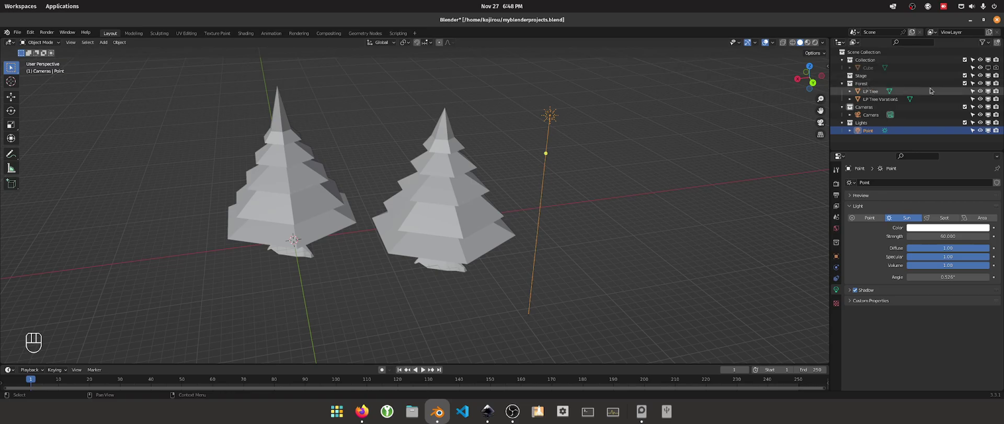
Re-enable the cube in viewports and renders, collapse the Forest collection, and disable it in both viewports and renders
left_click(988, 66)
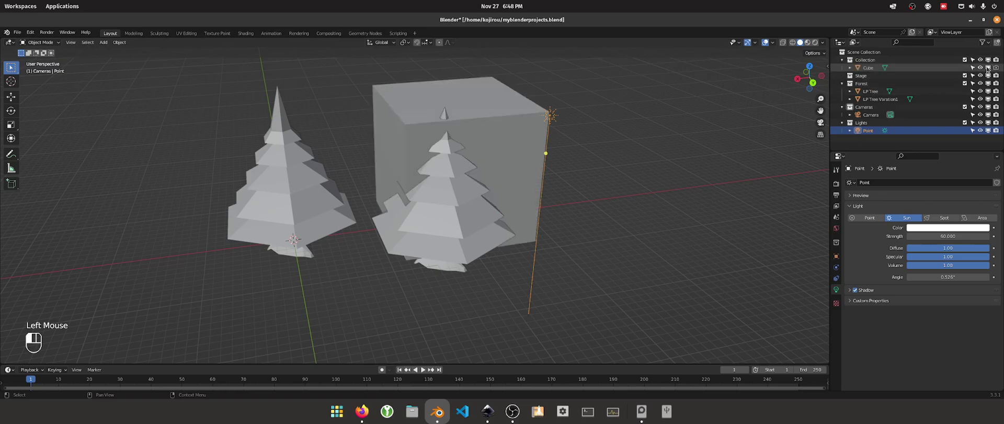
left_click(995, 68)
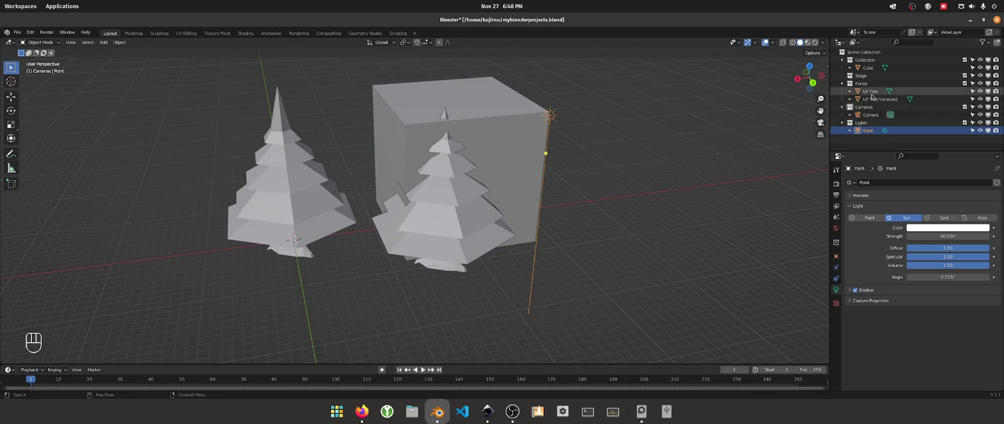
left_click(841, 83)
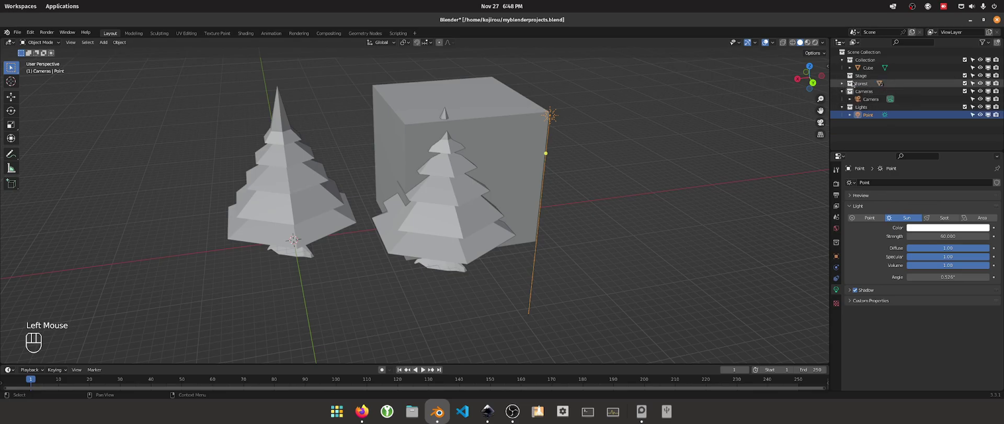
left_click(988, 83)
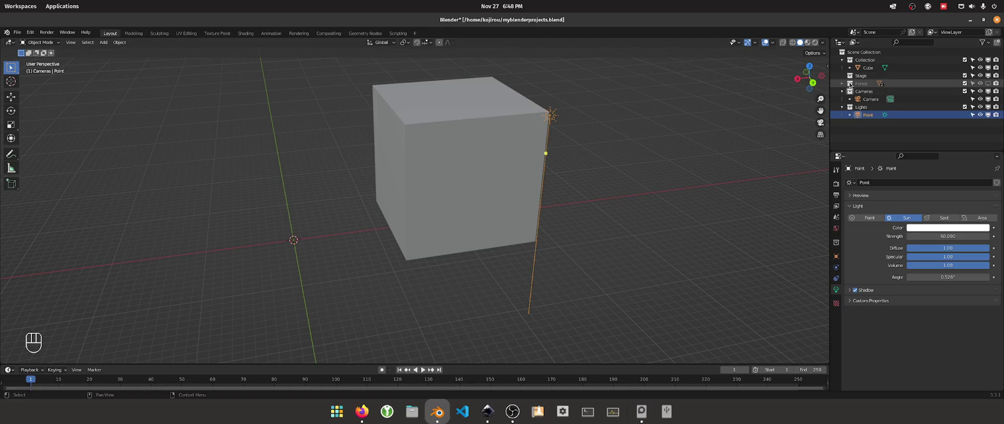
left_click(996, 84)
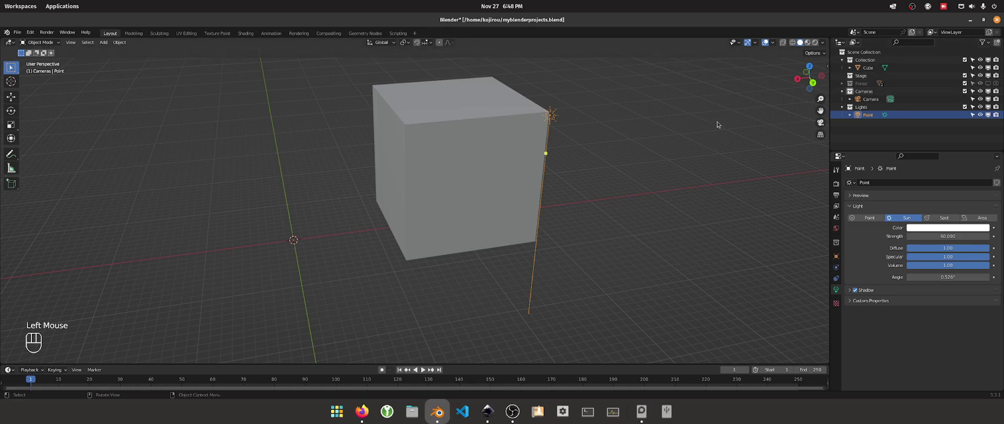
Render the scene with the Forest collection disabled, close the render window, and save the project file
left_click(47, 32)
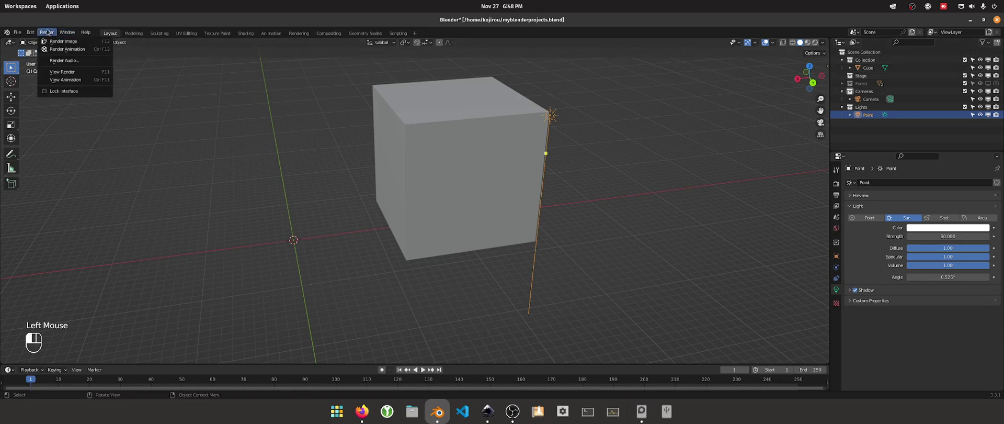
left_click(50, 40)
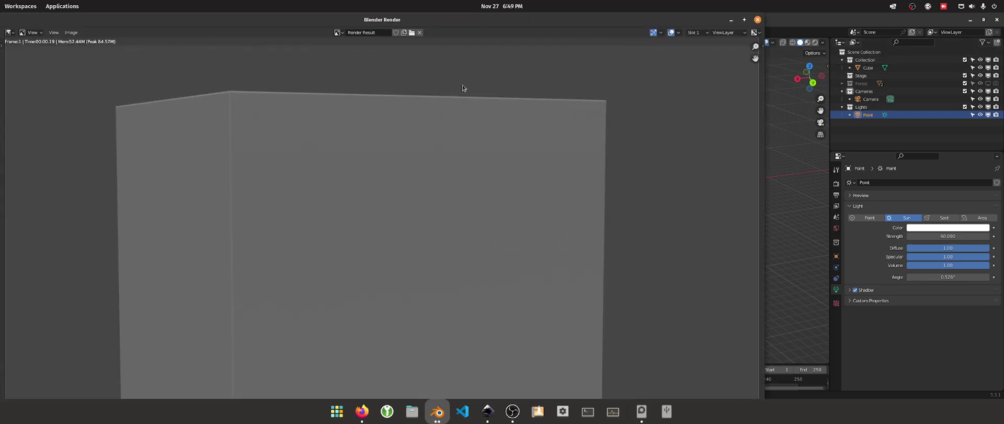
left_click(757, 19)
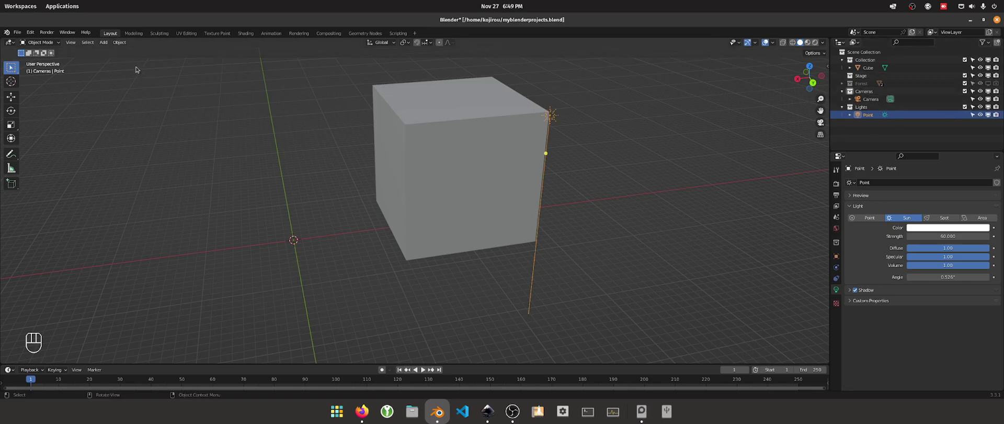
left_click(18, 32)
left_click(31, 85)
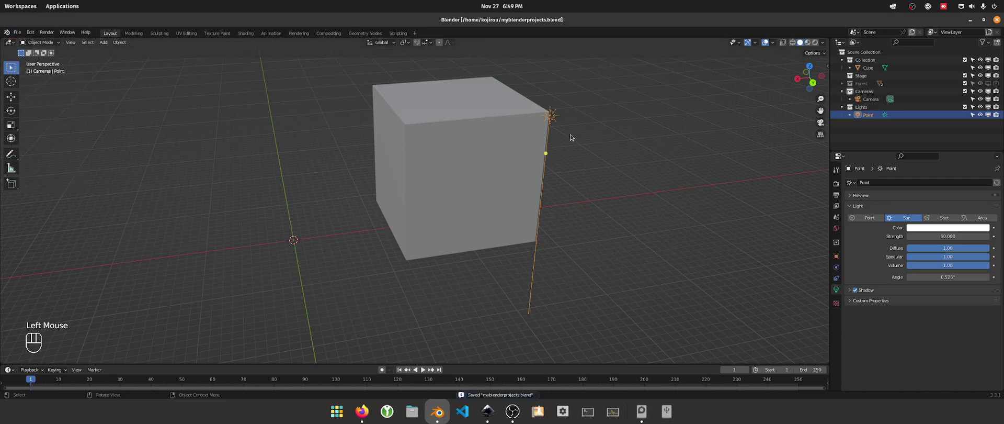